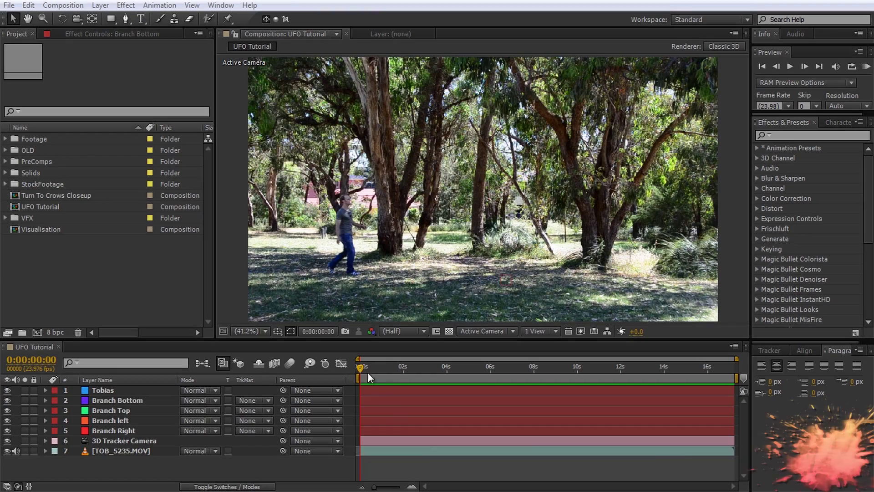
# Step: At 0:00:03:23, delete the Tobias layer and the four Branch layers
pyautogui.moveTo(360, 365); pyautogui.dragTo(446, 378)
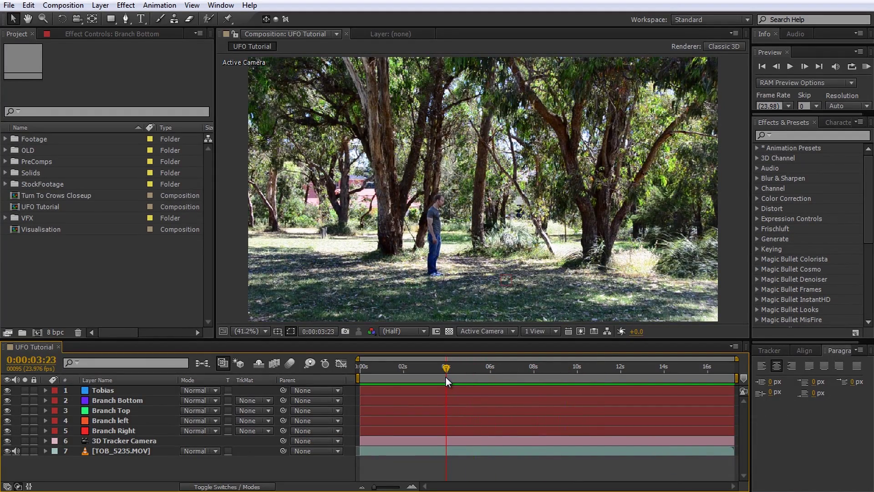
pyautogui.click(137, 389)
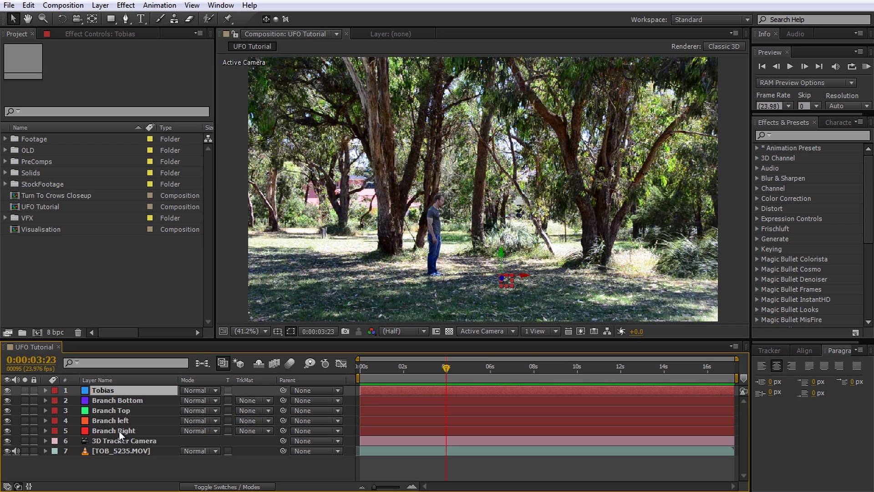
pyautogui.keyDown('shift'); pyautogui.click(119, 430); pyautogui.keyUp('shift')
pyautogui.press('Delete')
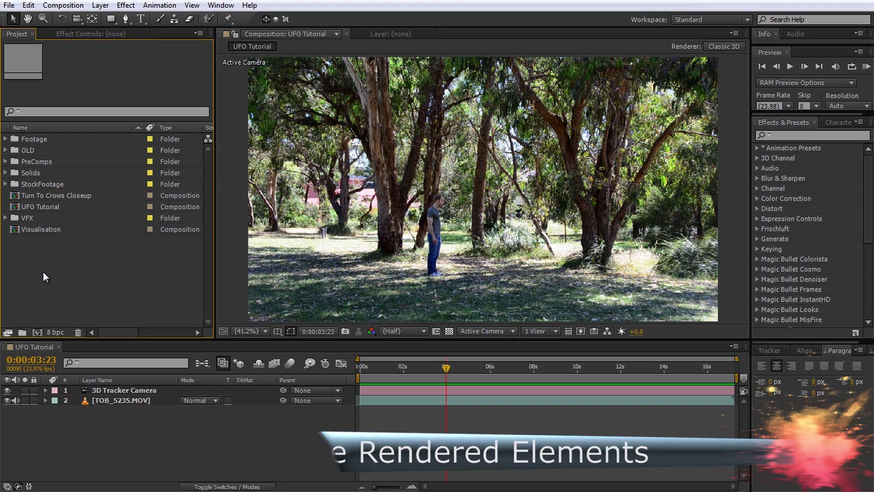
pyautogui.doubleClick(43, 271)
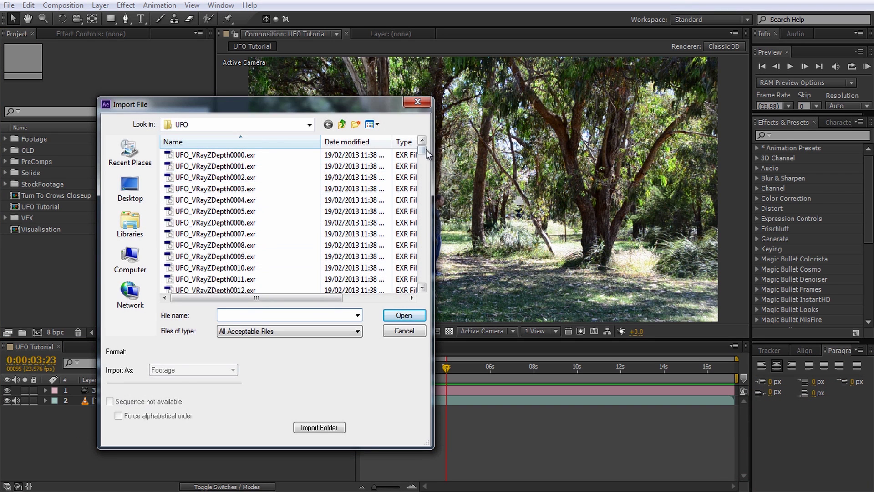
# Step: Import UFO0000.exr as the OpenEXR sequence UFO[0000-0414].exr
pyautogui.moveTo(422, 151); pyautogui.dragTo(428, 217)
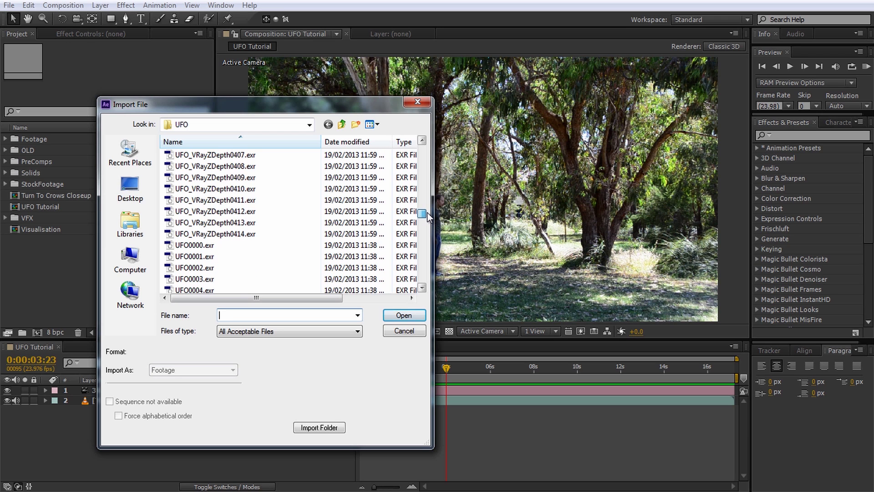
pyautogui.click(198, 245)
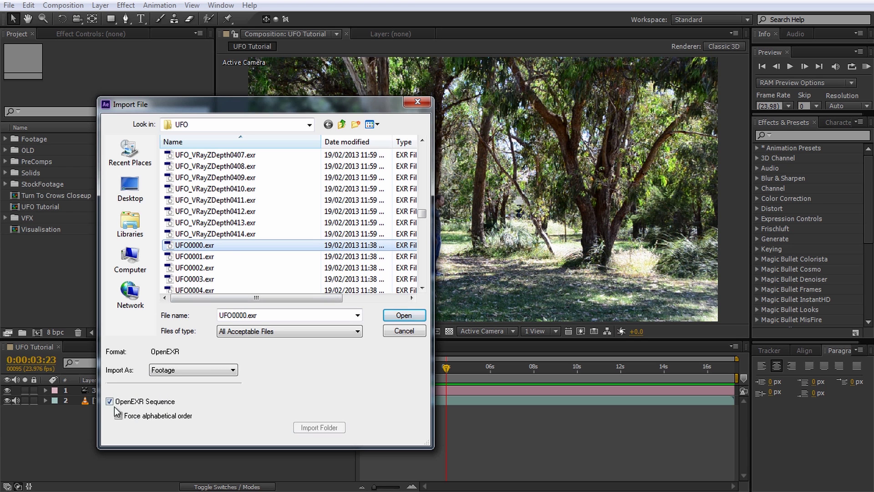
pyautogui.click(399, 314)
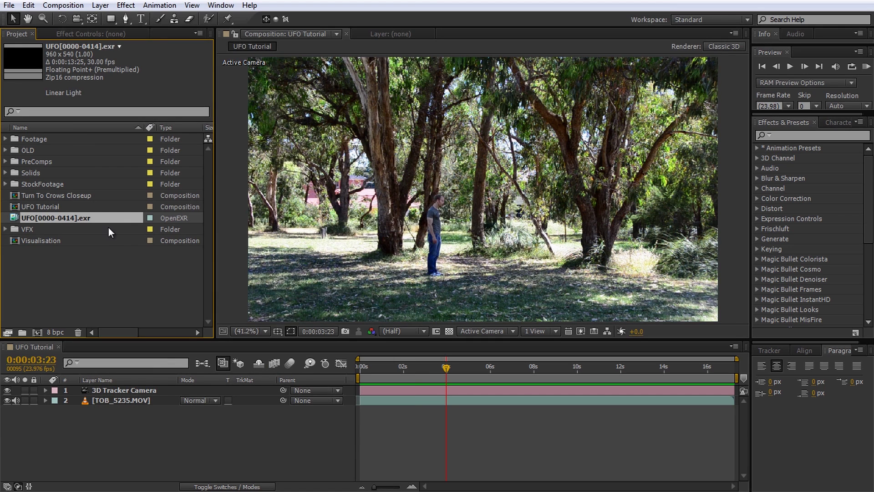
pyautogui.rightClick(98, 219)
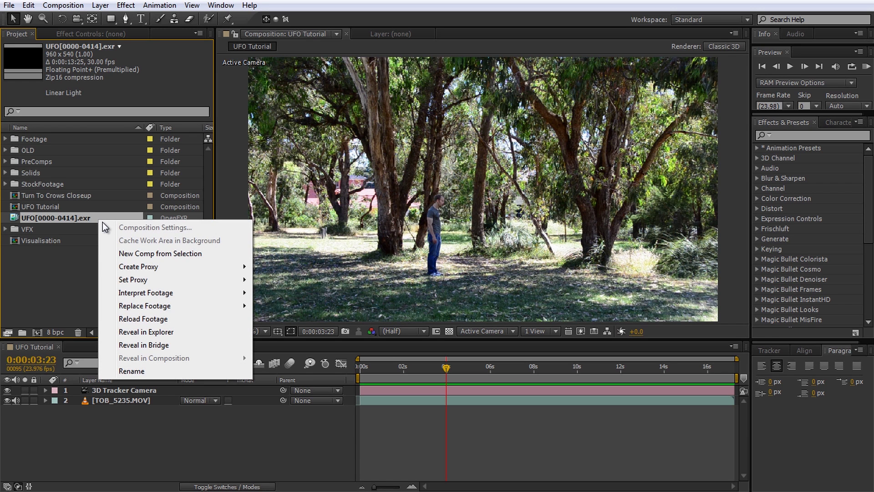
# Step: Interpret the UFO EXR sequence at 23.976 fps with Preserve RGB colour management
pyautogui.moveTo(159, 292)
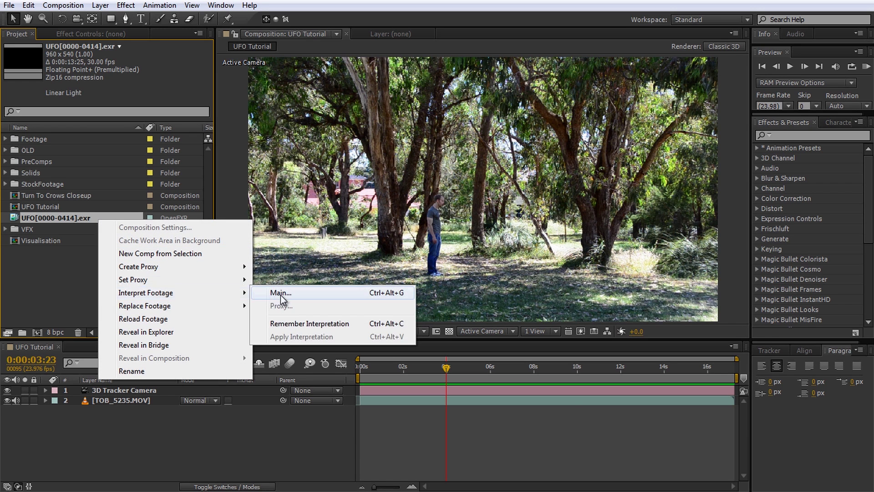
pyautogui.click(281, 294)
pyautogui.moveTo(499, 20); pyautogui.dragTo(467, 21)
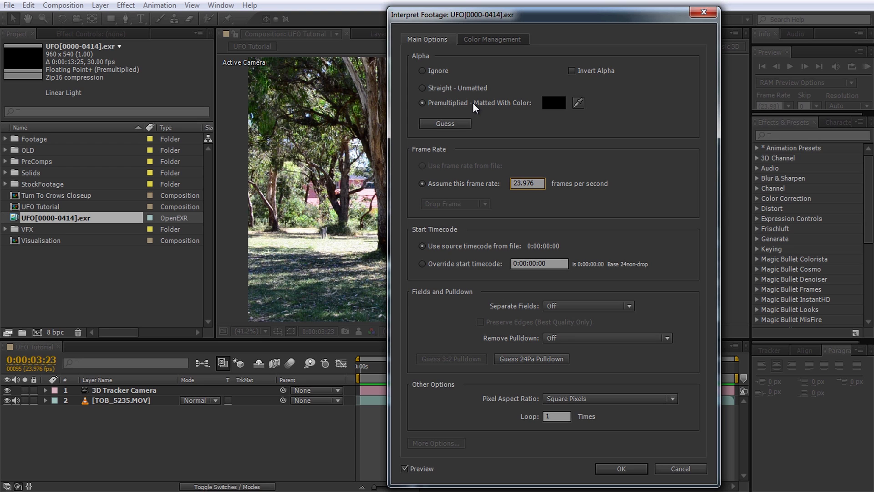
pyautogui.click(486, 42)
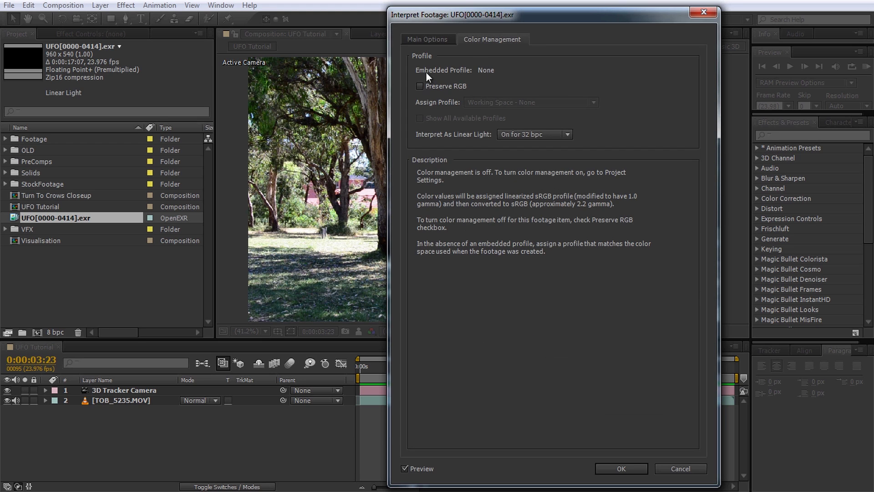
pyautogui.click(419, 89)
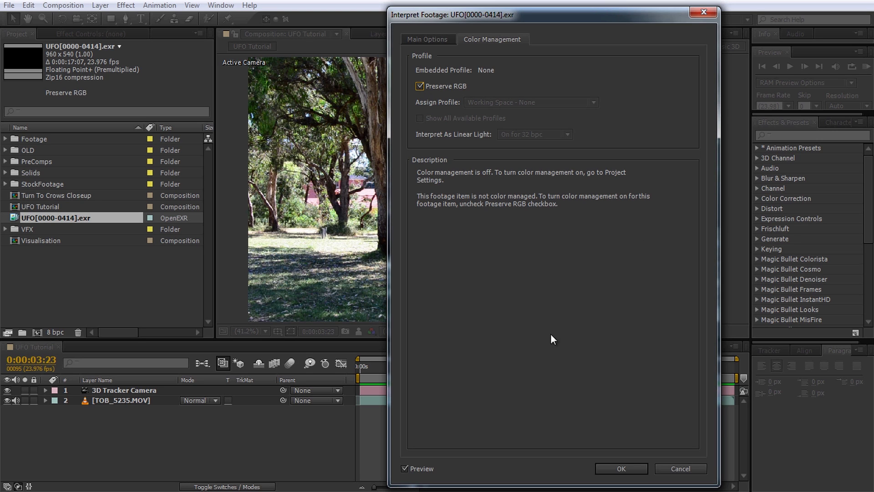
pyautogui.click(613, 467)
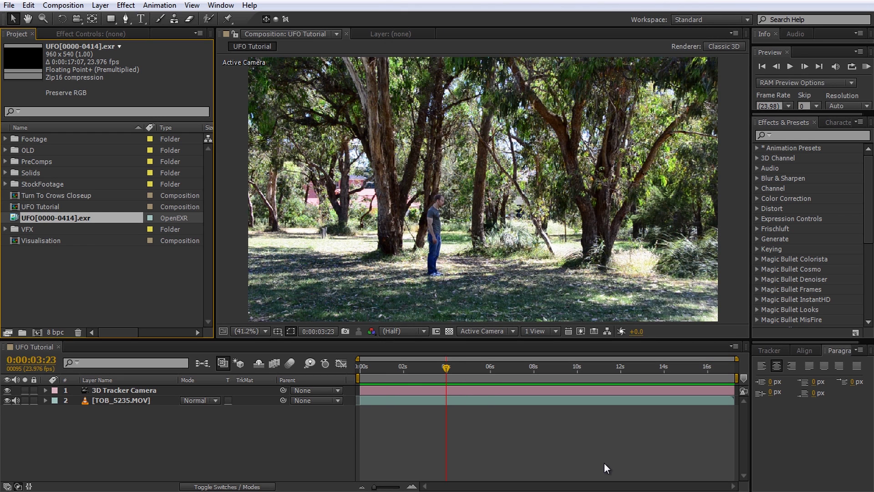
# Step: Place UFO[0000-0414].exr as the top timeline layer and move to a frame showing the saucer
pyautogui.moveTo(85, 221); pyautogui.dragTo(119, 389)
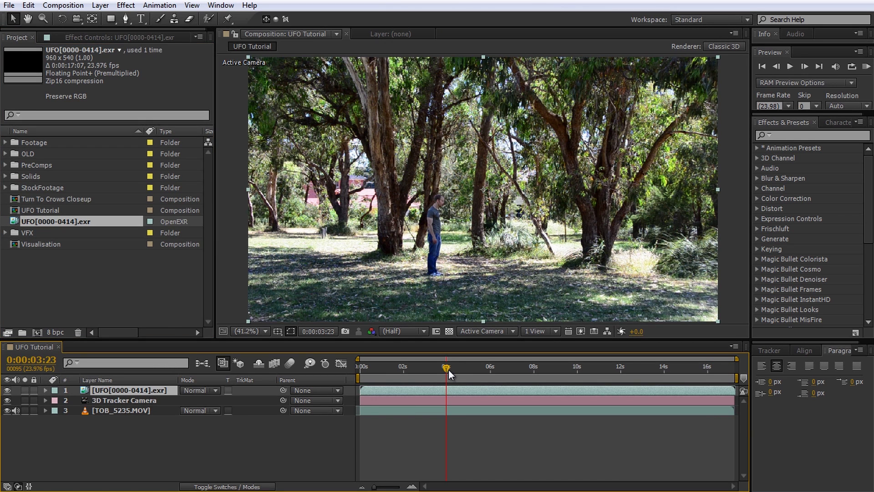
pyautogui.moveTo(449, 370); pyautogui.dragTo(597, 383)
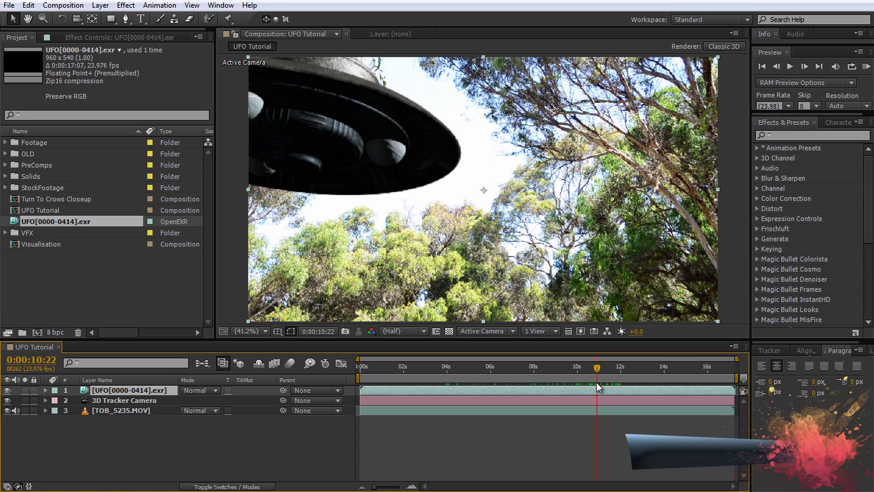
pyautogui.click(130, 413)
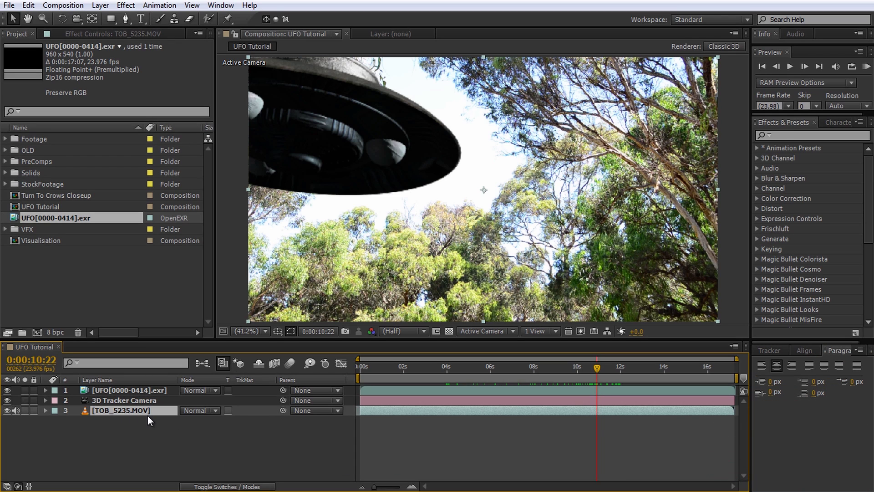
# Step: Duplicate TOB_5235.MOV as 'Branches' above the UFO and remove its 3D Camera Tracker effect
pyautogui.hotkey('ctrl', 'd')
pyautogui.press('Return')
pyautogui.write('Branches')
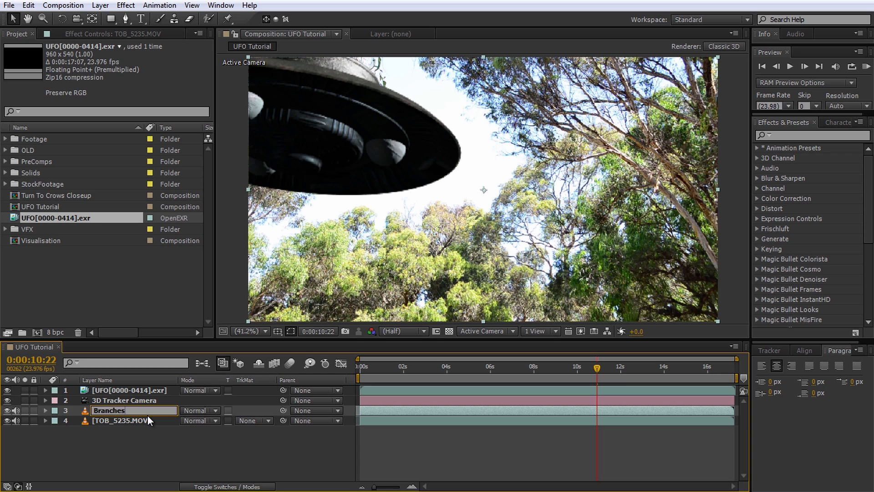
pyautogui.press('Return')
pyautogui.moveTo(140, 412); pyautogui.dragTo(135, 389)
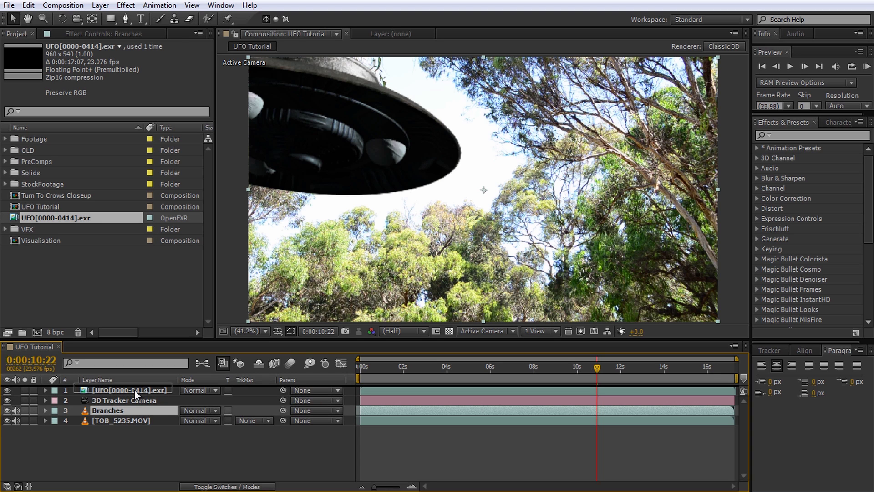
pyautogui.click(114, 34)
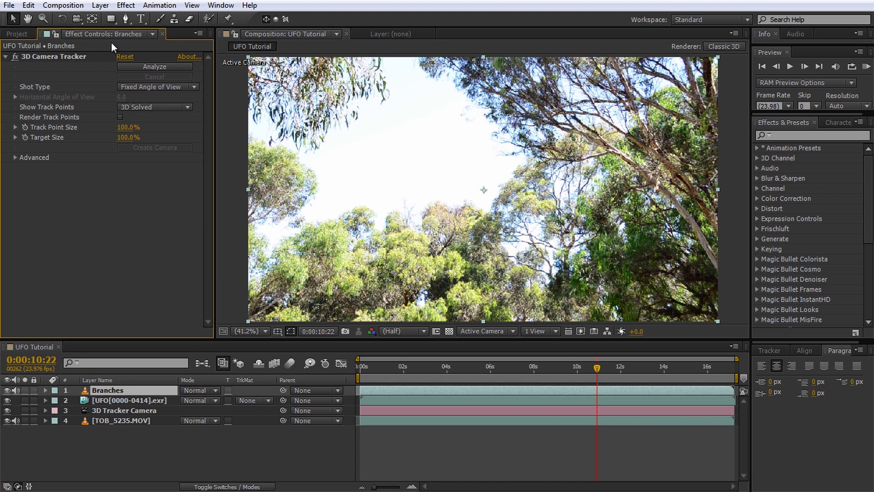
pyautogui.click(71, 55)
pyautogui.press('Delete')
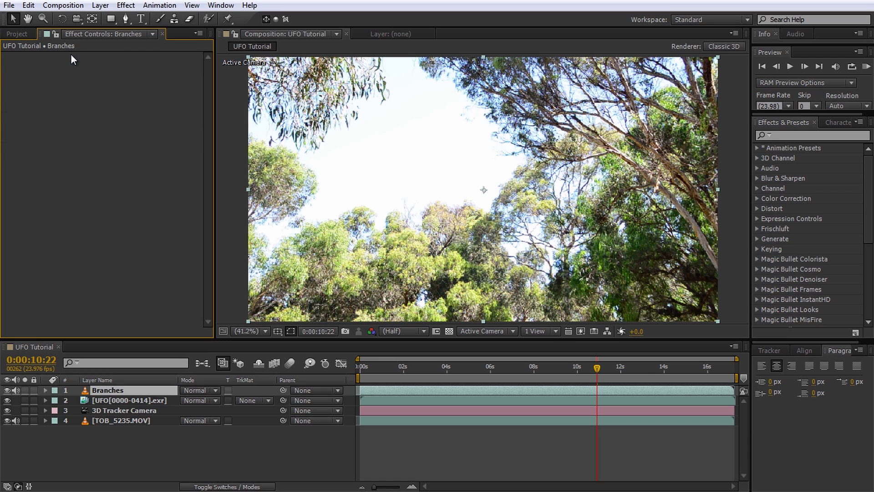
# Step: Apply Linear Color Key to Branches, keying the white sky with 19% tolerance and 9% softness
pyautogui.click(806, 136)
pyautogui.write('color k')
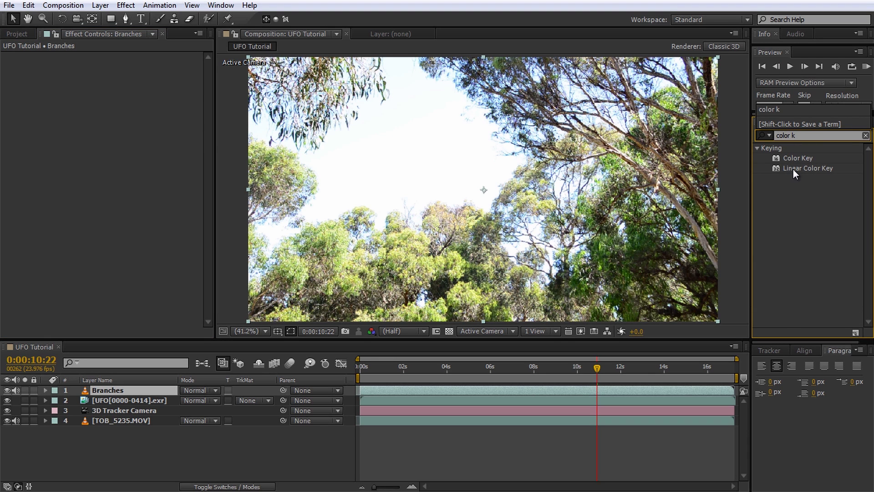
pyautogui.doubleClick(793, 168)
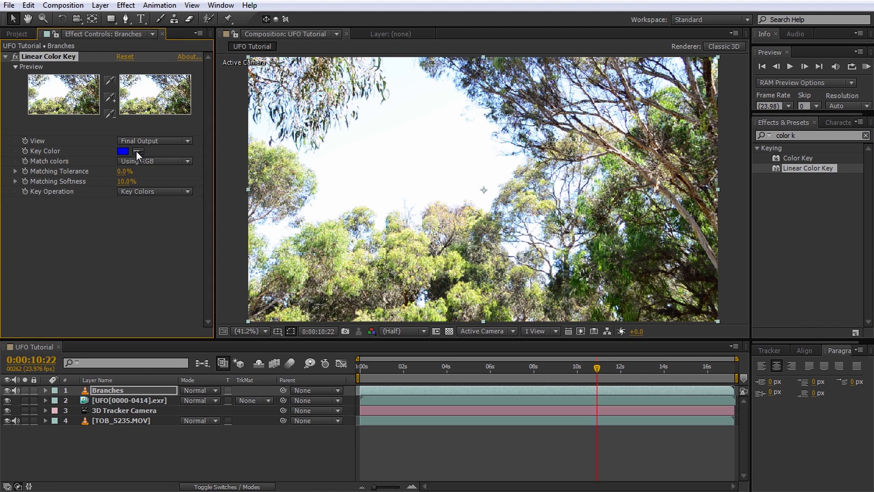
pyautogui.click(388, 146)
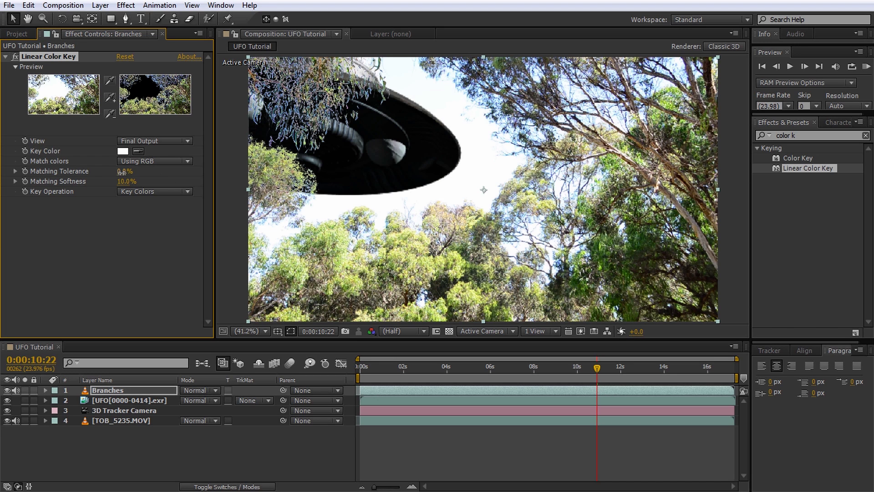
pyautogui.moveTo(121, 172); pyautogui.dragTo(133, 173)
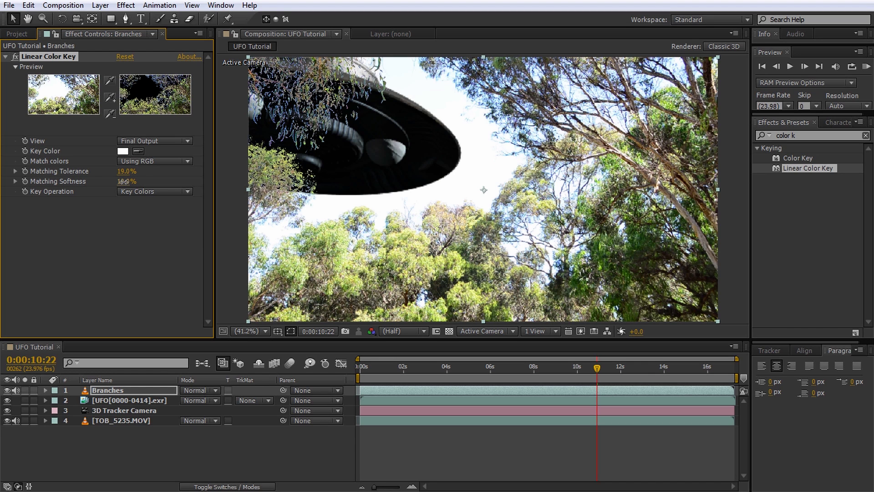
pyautogui.moveTo(123, 181)
pyautogui.mouseDown()
pyautogui.moveTo(114, 182)
pyautogui.moveTo(128, 185)
pyautogui.mouseUp()
pyautogui.scroll(1, 313, 119)
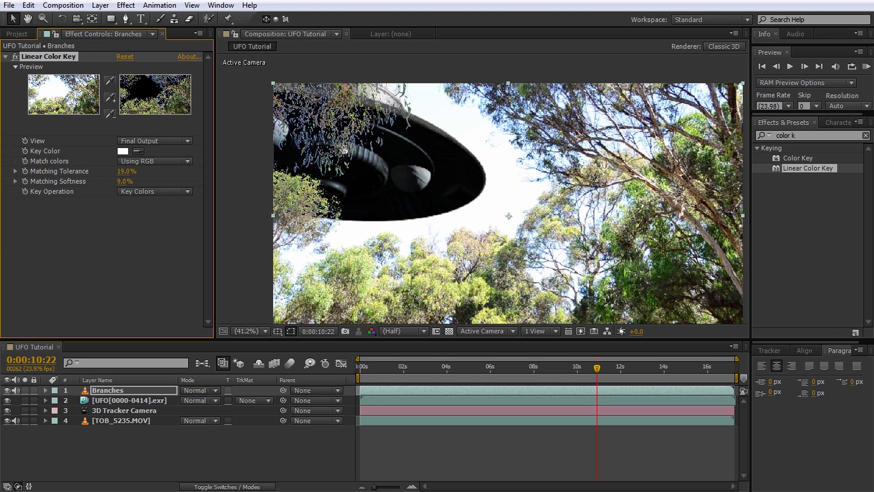
pyautogui.scroll(2, 364, 158)
pyautogui.moveTo(340, 157); pyautogui.dragTo(555, 225)
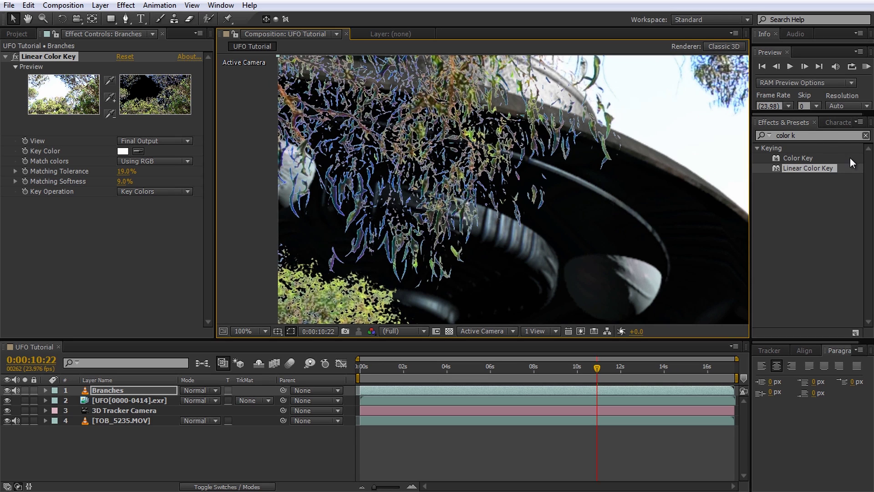
pyautogui.click(822, 135)
# Step: Apply Keylight to Branches, sampling the sky as Screen Colour with Screen Gain 72
pyautogui.write('keyli')
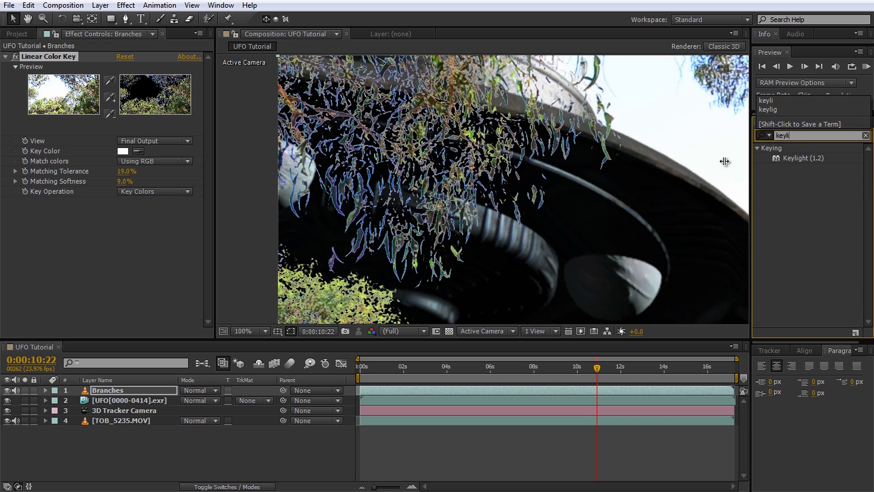
pyautogui.doubleClick(812, 159)
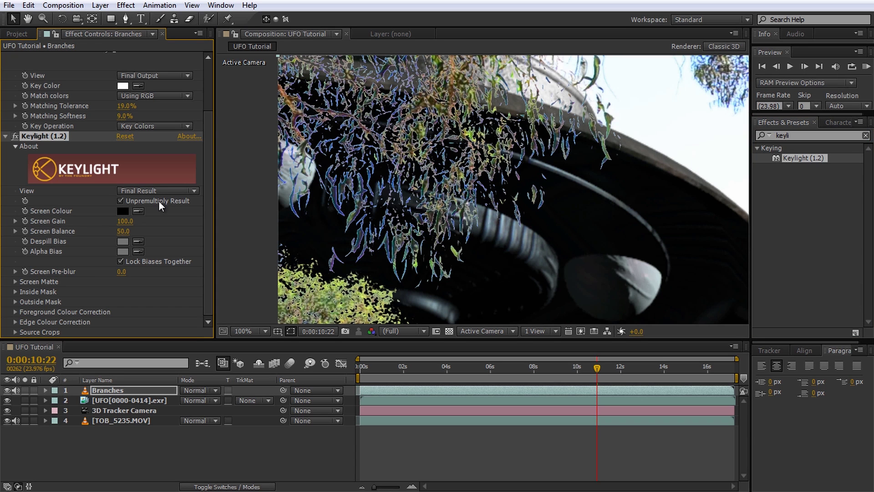
pyautogui.scroll(2, 396, 164)
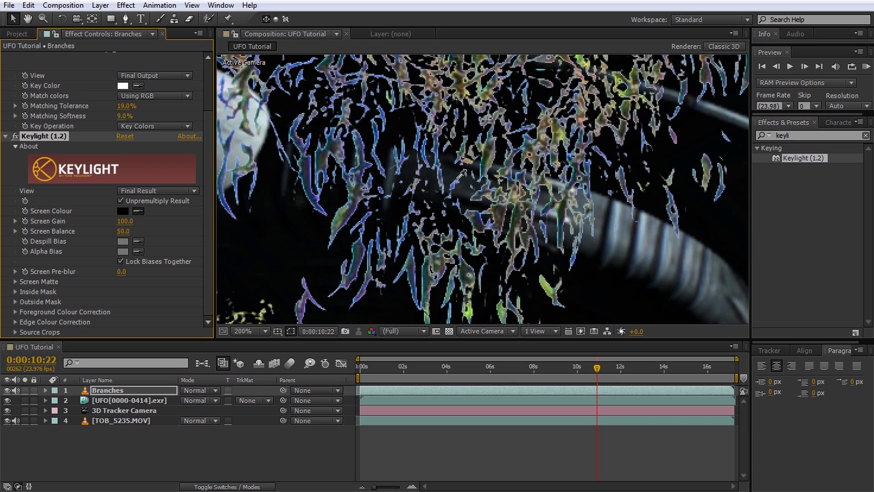
pyautogui.click(457, 177)
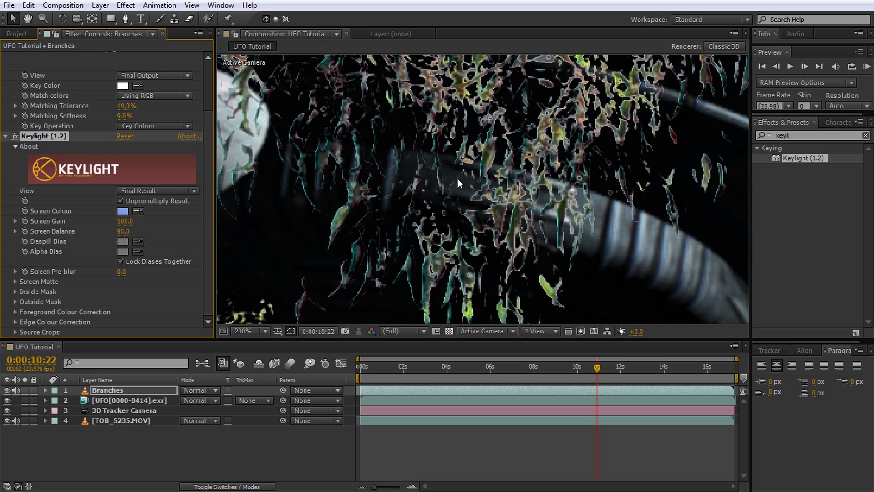
pyautogui.moveTo(481, 173); pyautogui.dragTo(468, 146)
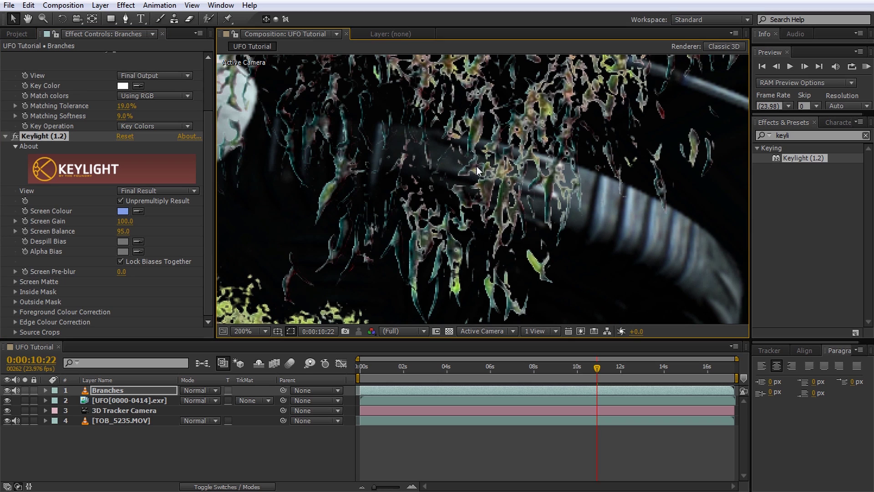
pyautogui.moveTo(124, 224)
pyautogui.mouseDown()
pyautogui.moveTo(111, 227)
pyautogui.moveTo(137, 232)
pyautogui.mouseUp()
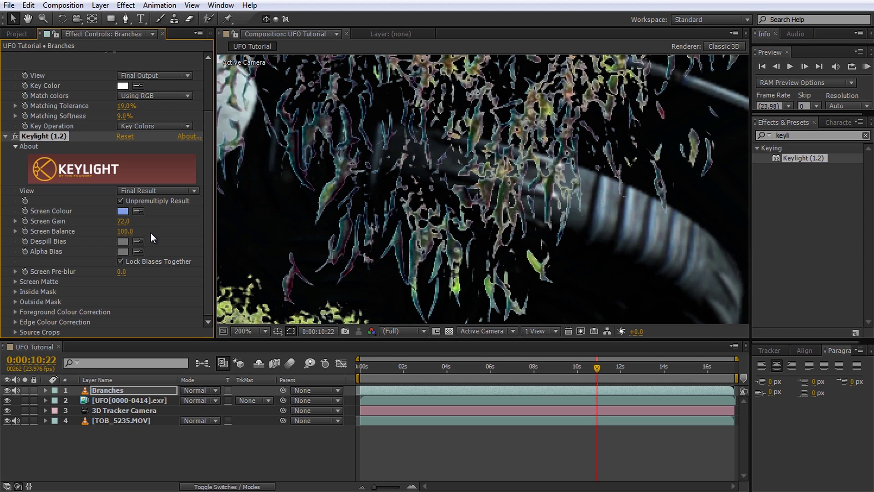
# Step: Set the Screen Matte Clip Black to 28 and Clip White to 81, then review the key
pyautogui.click(15, 282)
pyautogui.scroll(-3, 77, 273)
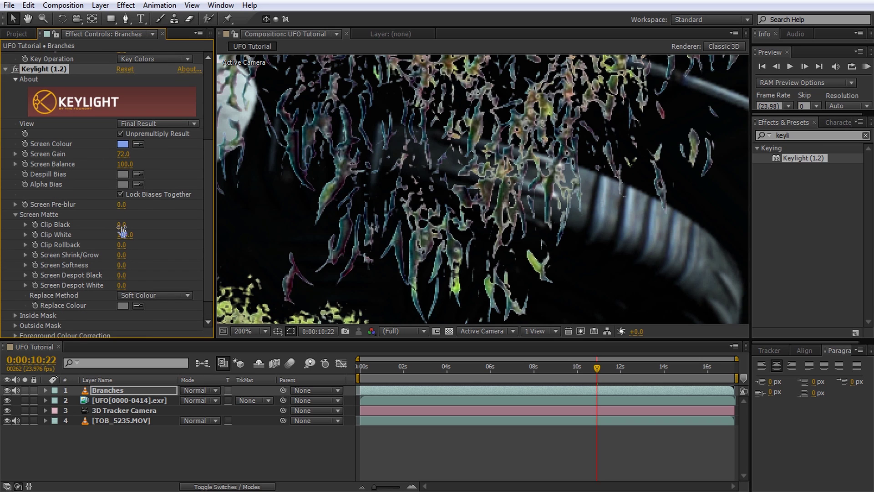
pyautogui.moveTo(122, 226)
pyautogui.mouseDown()
pyautogui.moveTo(136, 226)
pyautogui.moveTo(116, 235)
pyautogui.mouseUp()
pyautogui.moveTo(474, 214); pyautogui.dragTo(430, 202)
pyautogui.scroll(-1, 431, 204)
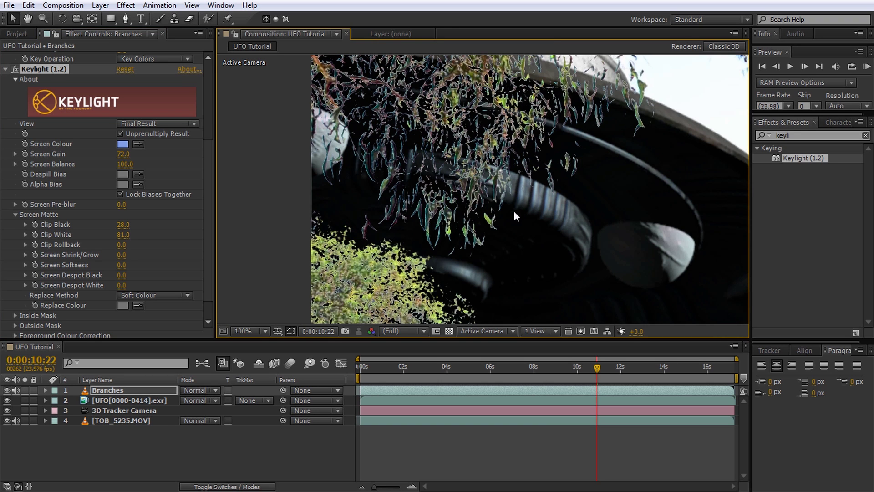
pyautogui.click(249, 331)
pyautogui.click(272, 130)
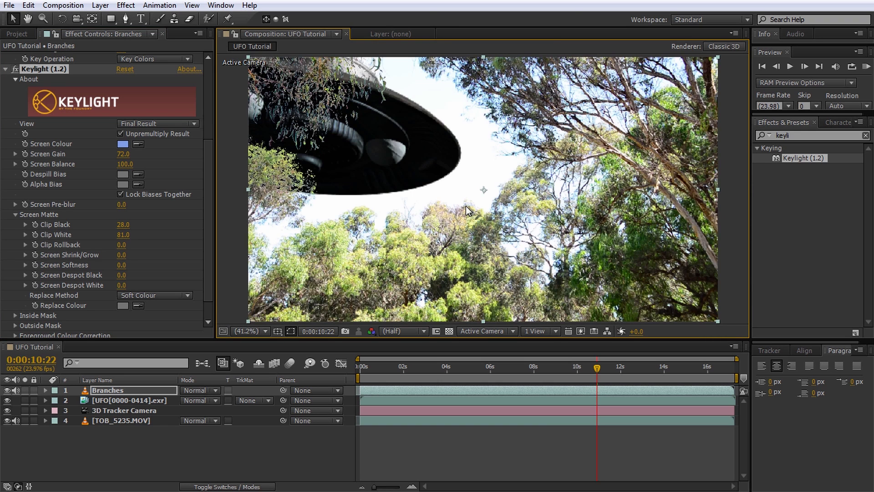
pyautogui.click(581, 368)
pyautogui.moveTo(572, 371); pyautogui.dragTo(510, 369)
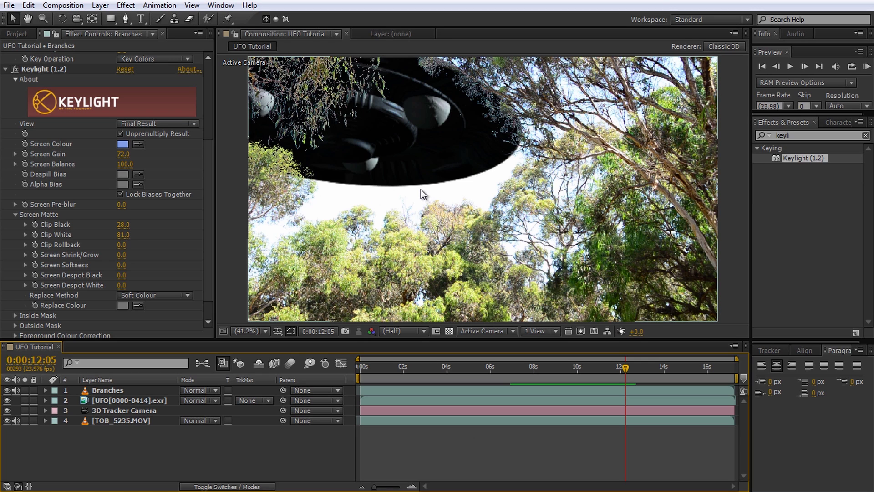
# Step: Create a Dark_Smoke 2 composition from Dark_Smoke.mov and view it over transparency
pyautogui.click(17, 34)
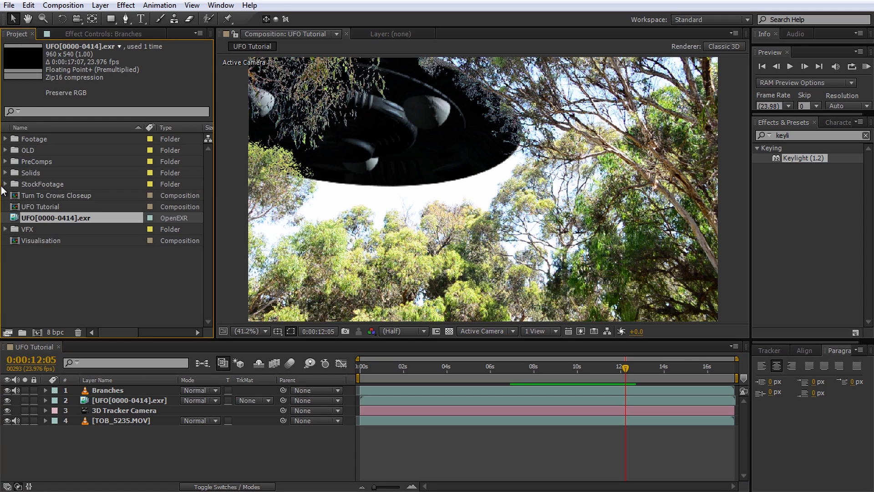
pyautogui.click(4, 184)
pyautogui.click(52, 206)
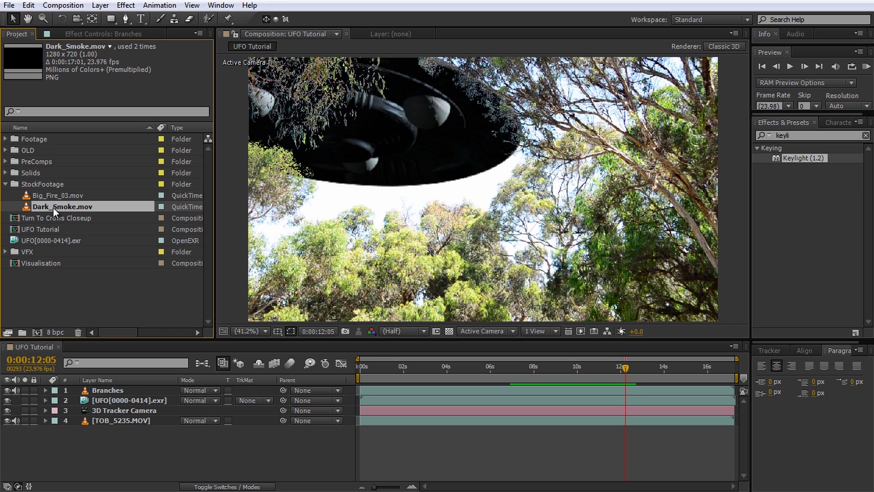
pyautogui.moveTo(53, 207); pyautogui.dragTo(36, 331)
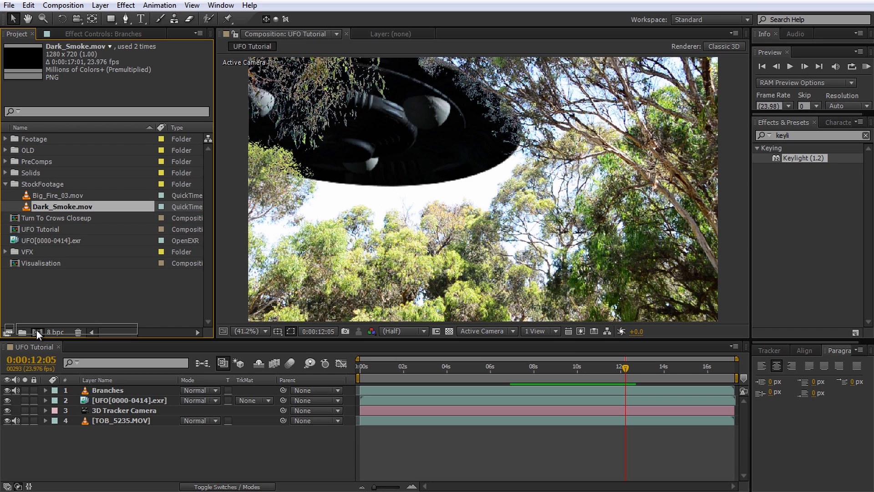
pyautogui.click(449, 331)
pyautogui.moveTo(364, 365); pyautogui.dragTo(593, 389)
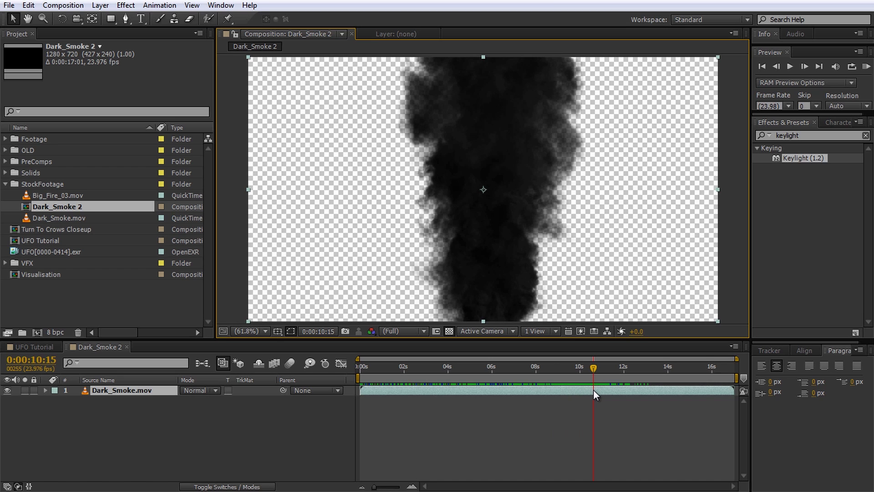
pyautogui.click(594, 390)
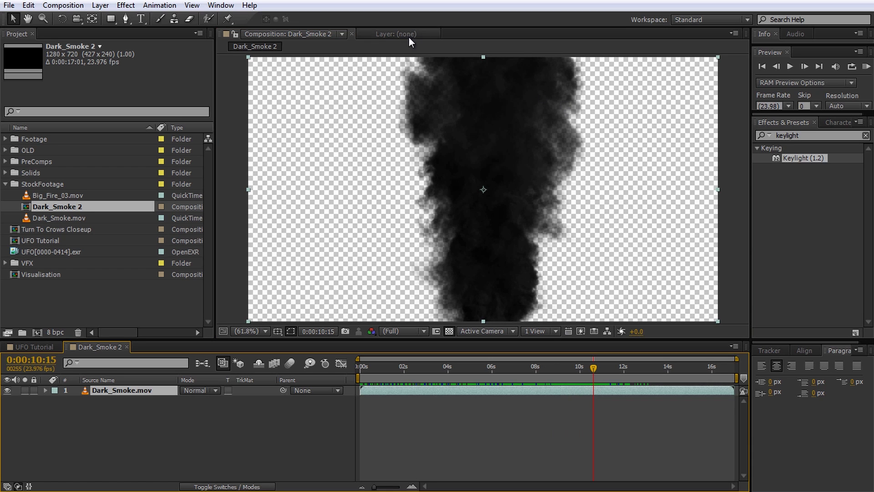
# Step: Draw a closed pen mask around the smoke and feather it by about 52 pixels
pyautogui.click(125, 18)
pyautogui.scroll(-1, 521, 206)
pyautogui.click(391, 259)
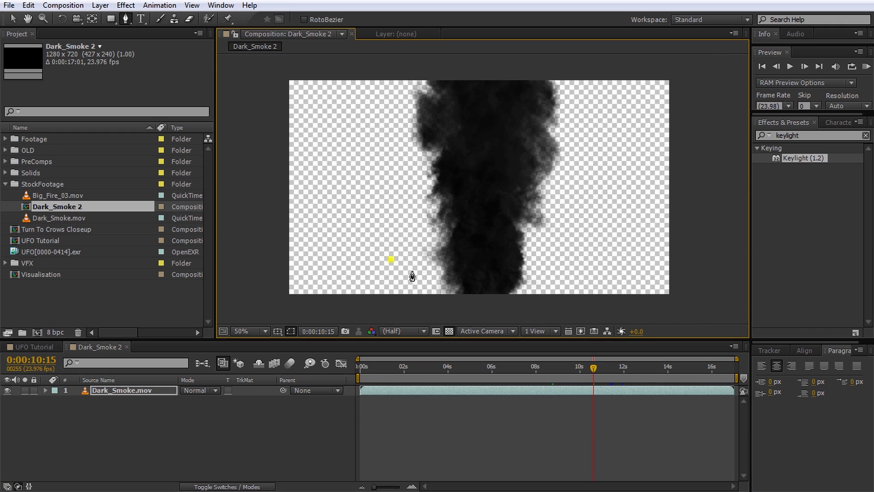
pyautogui.click(481, 284)
pyautogui.click(596, 243)
pyautogui.click(590, 97)
pyautogui.click(487, 97)
pyautogui.click(402, 91)
pyautogui.click(367, 160)
pyautogui.click(385, 240)
pyautogui.click(390, 259)
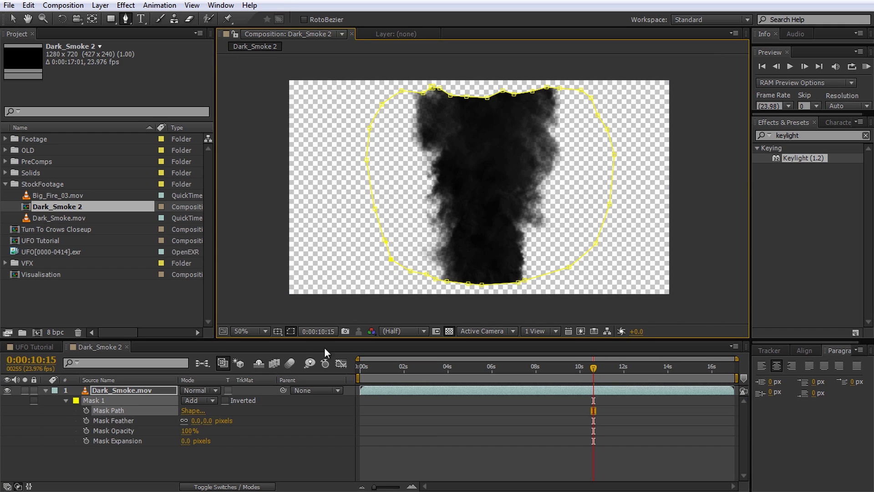
pyautogui.moveTo(206, 424); pyautogui.dragTo(233, 421)
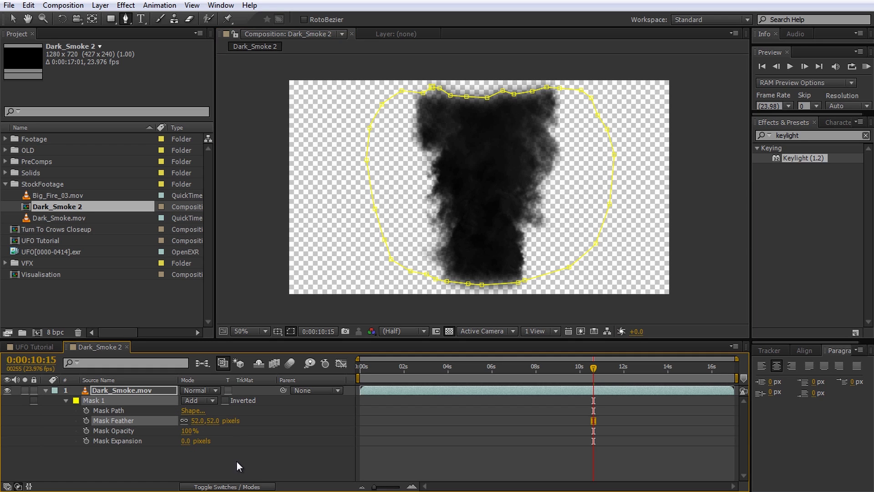
pyautogui.click(236, 460)
pyautogui.press('m')
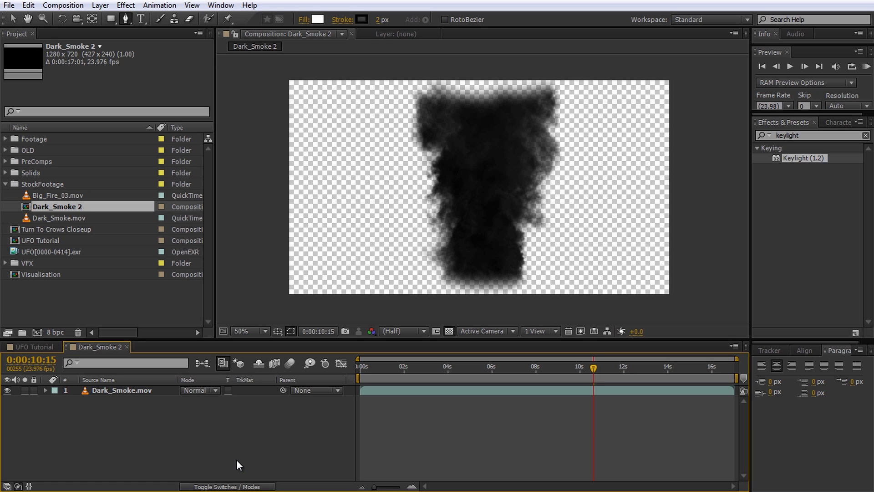
# Step: Add a new black solid layer named Noise
pyautogui.rightClick(233, 416)
pyautogui.moveTo(319, 284)
pyautogui.click(450, 315)
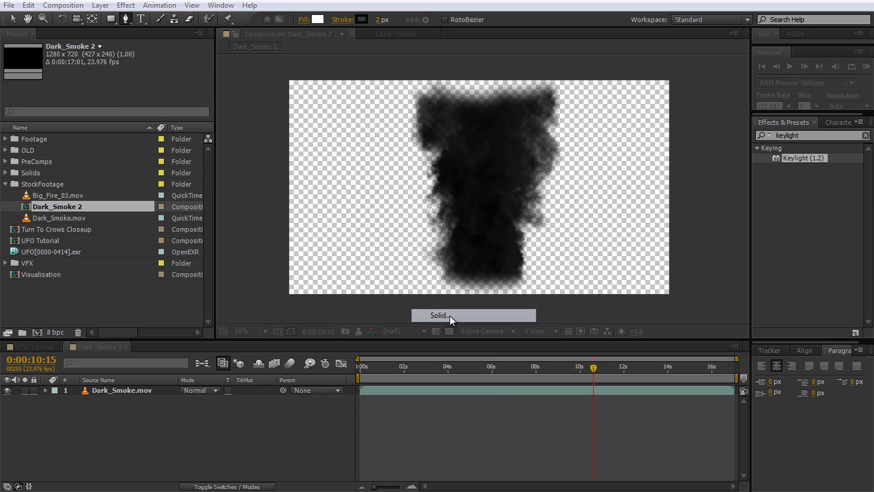
pyautogui.click(247, 315)
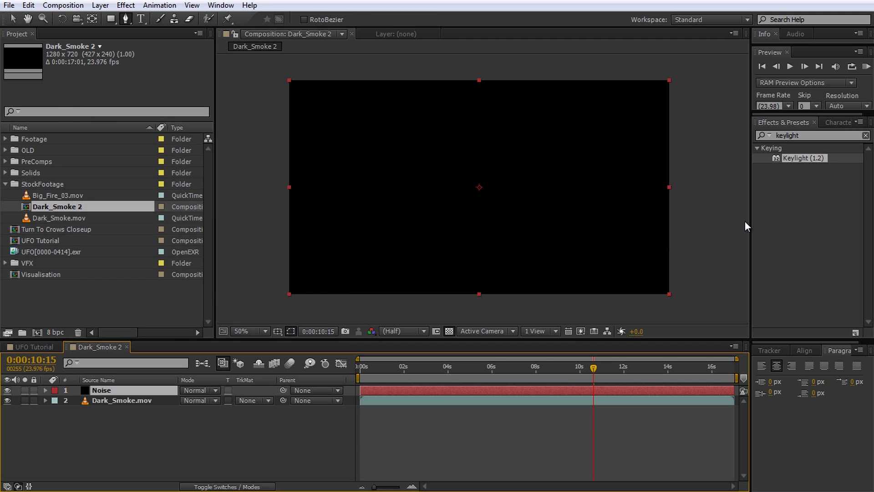
# Step: Apply Turbulent Noise to the Noise layer with Fractal Type set to Cloudy
pyautogui.doubleClick(825, 136)
pyautogui.write('turbu')
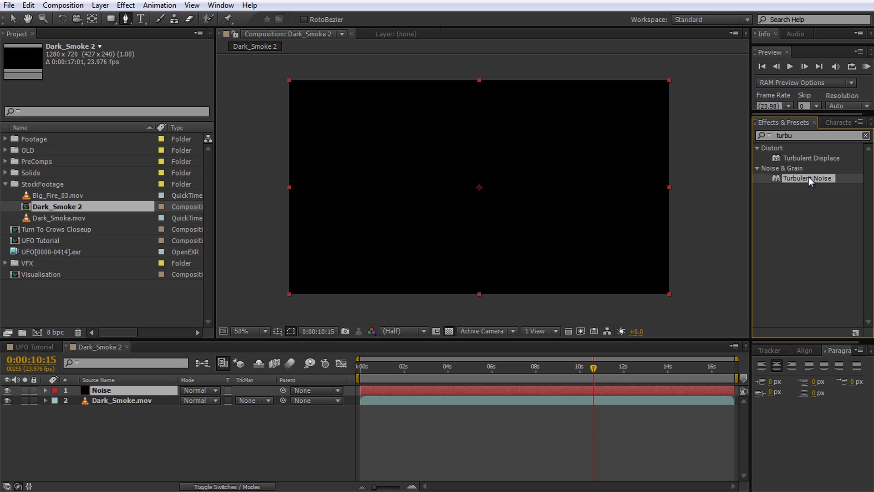
pyautogui.doubleClick(806, 178)
pyautogui.click(138, 67)
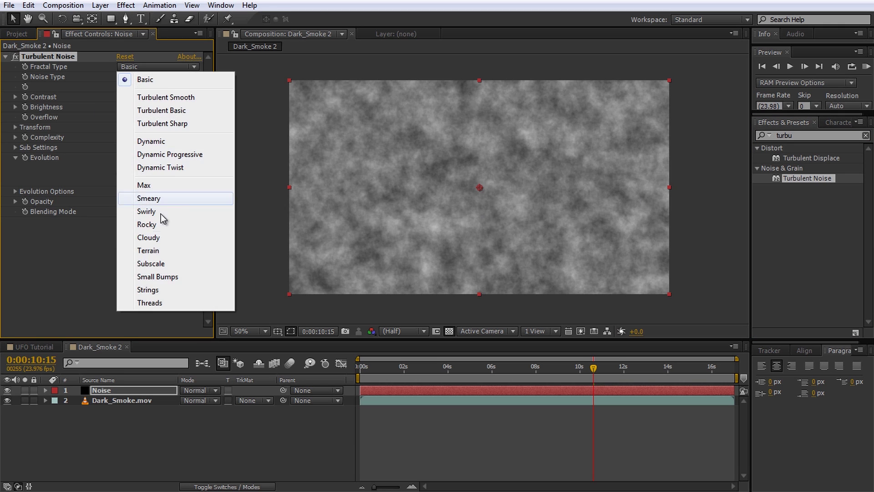
pyautogui.click(162, 238)
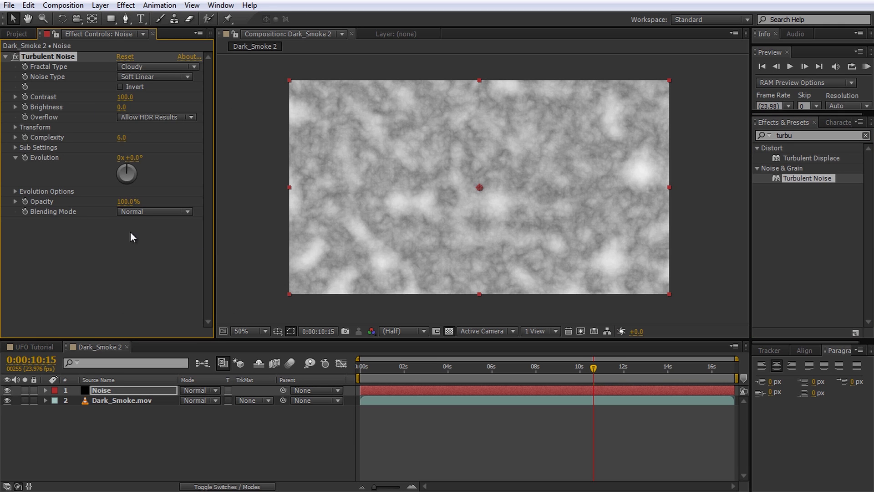
# Step: Drive the Turbulent Noise Evolution with the expression time*200
pyautogui.keyDown('alt'); pyautogui.click(25, 157); pyautogui.keyUp('alt')
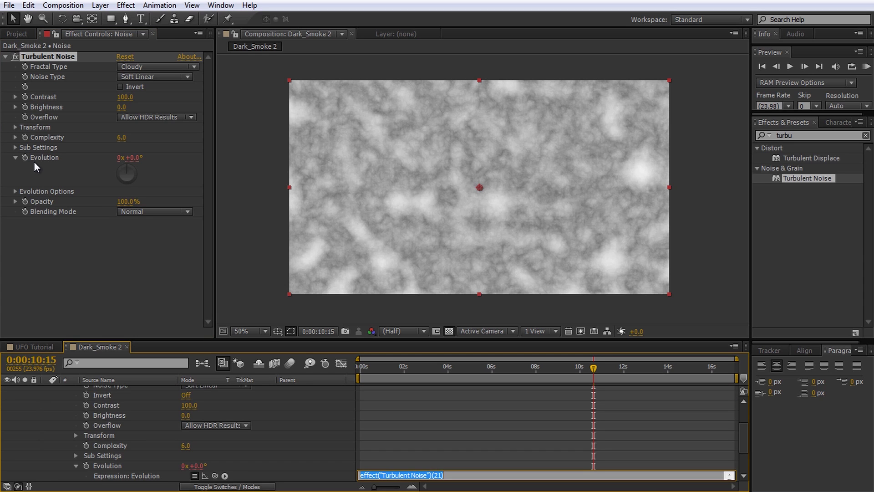
pyautogui.write('time*')
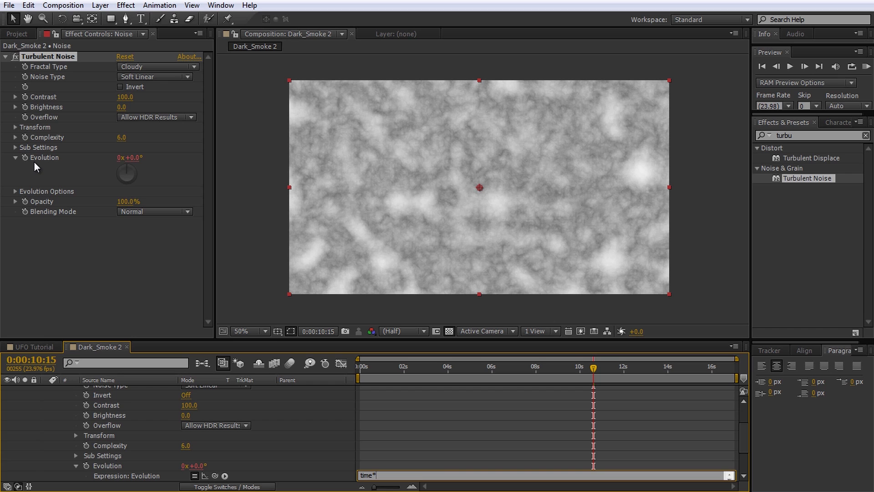
pyautogui.write('200')
pyautogui.click(378, 458)
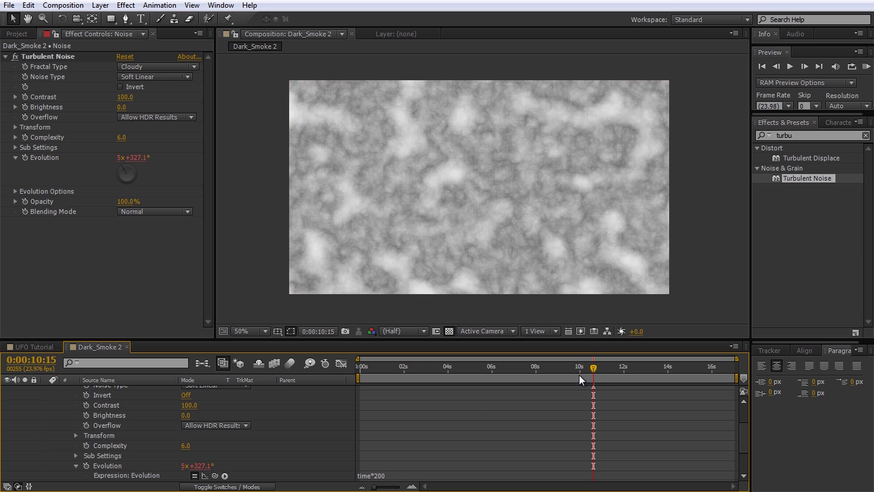
pyautogui.moveTo(593, 367)
pyautogui.mouseDown()
pyautogui.moveTo(541, 367)
pyautogui.moveTo(590, 372)
pyautogui.mouseUp()
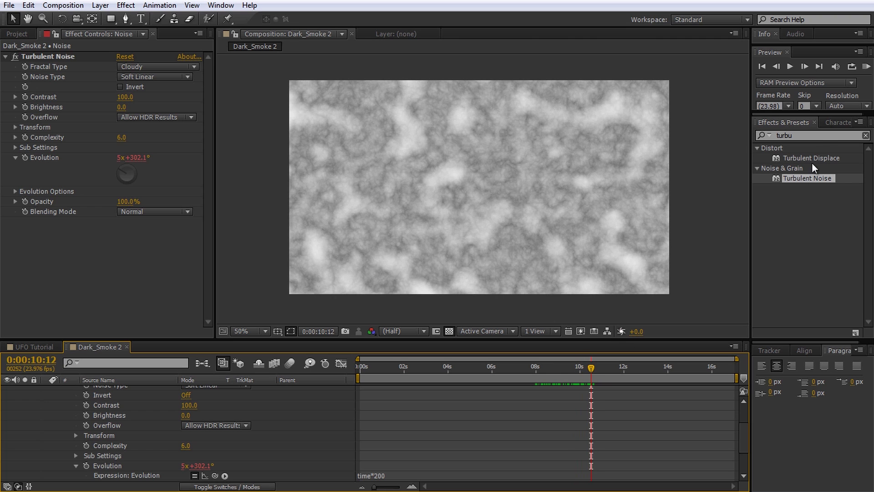
# Step: Apply Fast Blur to the Noise layer with Blurriness 6
pyautogui.click(813, 135)
pyautogui.write('fast')
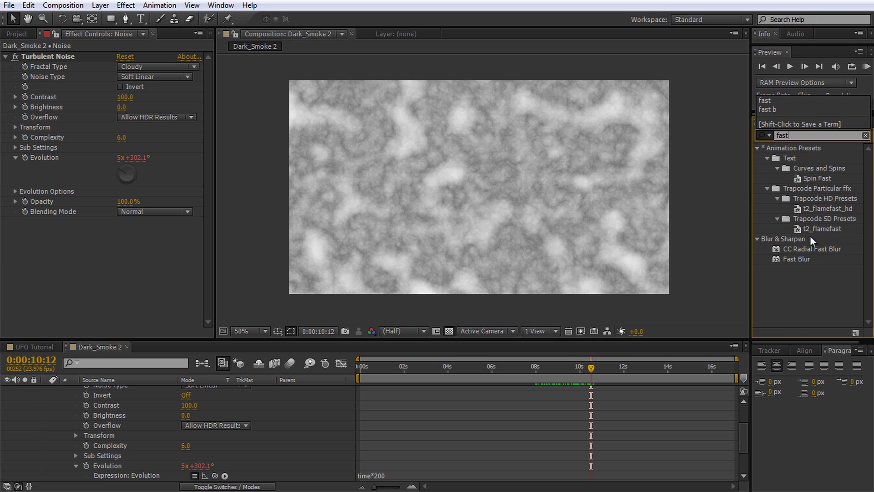
pyautogui.moveTo(797, 259); pyautogui.dragTo(164, 268)
pyautogui.moveTo(124, 235); pyautogui.dragTo(130, 233)
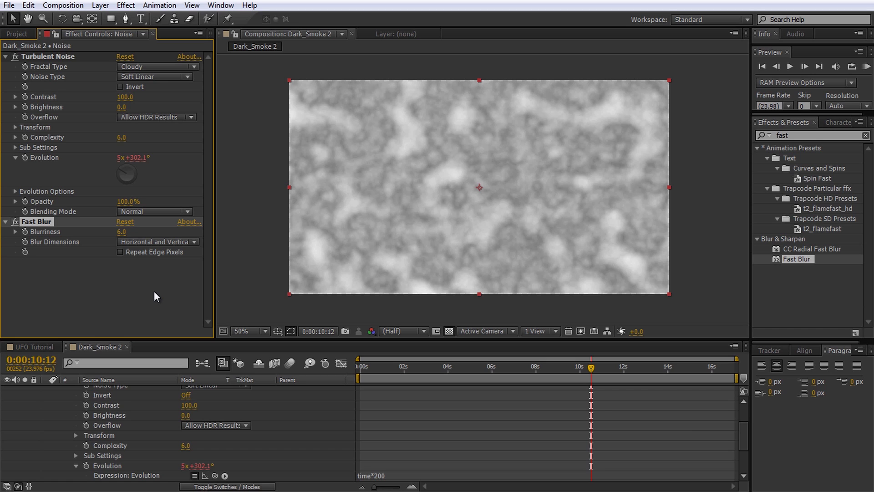
pyautogui.click(154, 292)
# Step: Keyframe Turbulent Noise Contrast from 0 at 10:12 to 231 at 12:08
pyautogui.click(25, 96)
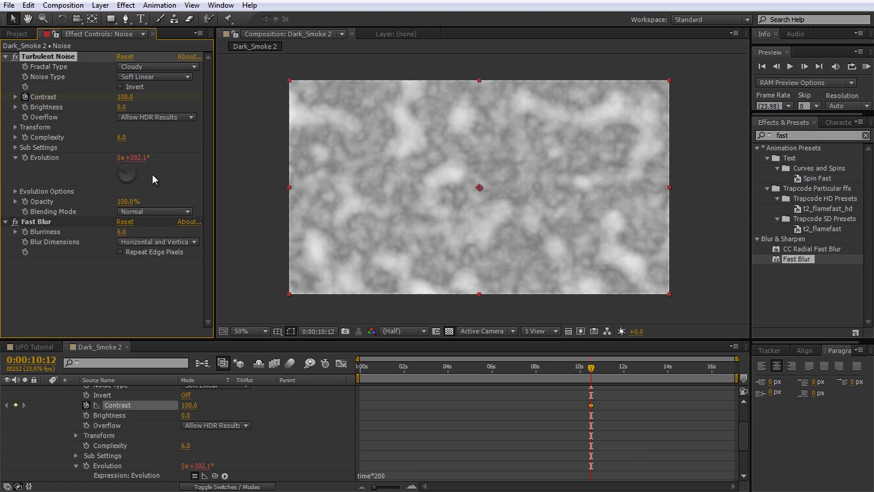
pyautogui.scroll(3, 251, 441)
pyautogui.moveTo(124, 96); pyautogui.dragTo(58, 98)
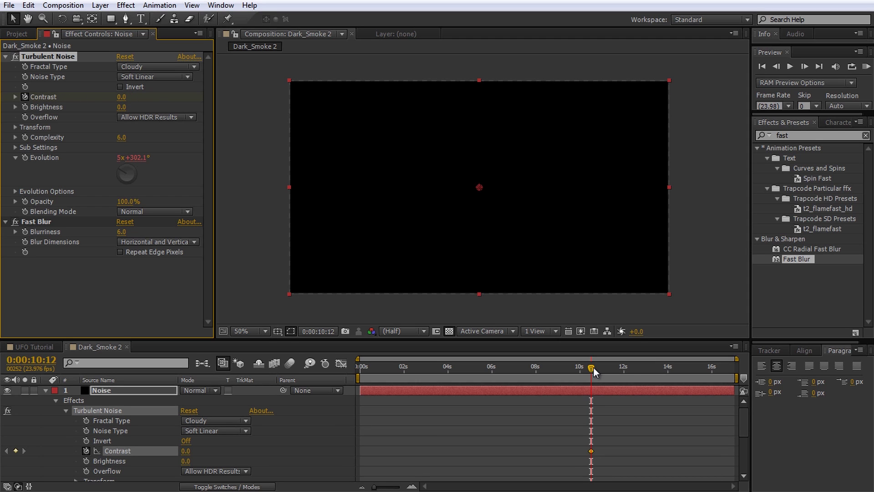
pyautogui.moveTo(593, 367); pyautogui.dragTo(632, 366)
pyautogui.moveTo(121, 97); pyautogui.dragTo(275, 117)
pyautogui.click(406, 410)
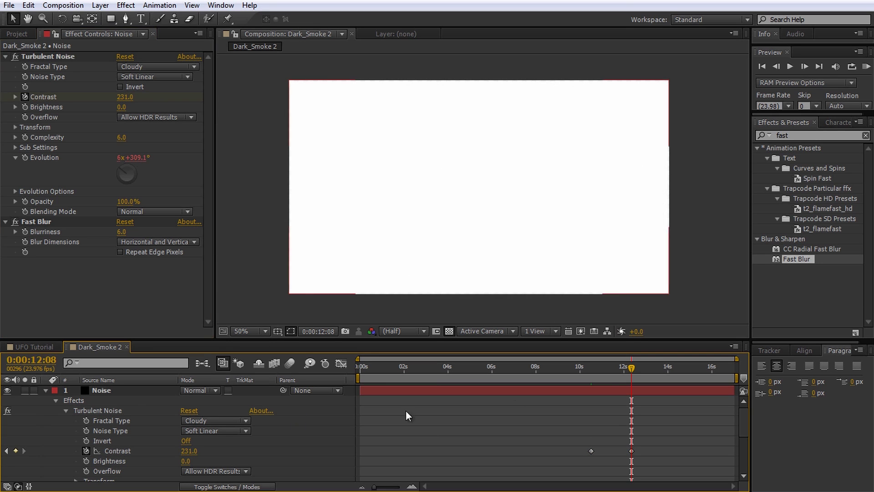
pyautogui.moveTo(626, 365); pyautogui.dragTo(404, 382)
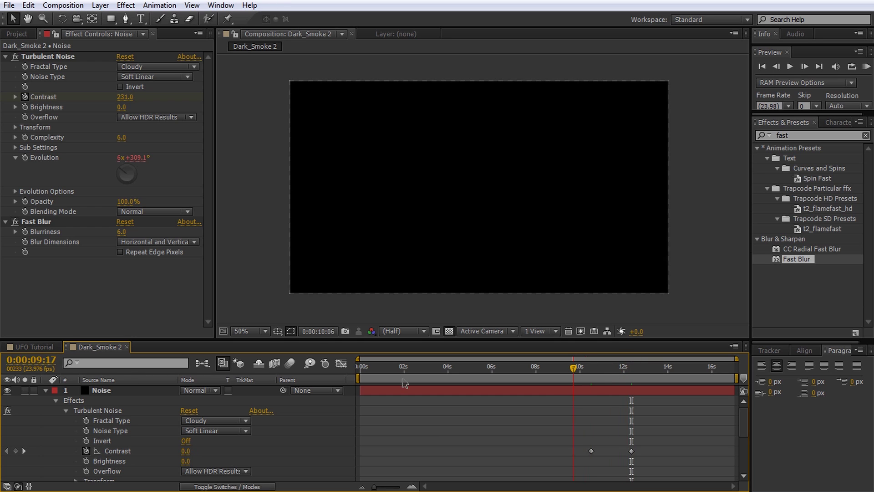
pyautogui.click(45, 390)
# Step: Set Dark_Smoke.mov's track matte to Luma Inverted Matte using the Noise layer
pyautogui.click(249, 399)
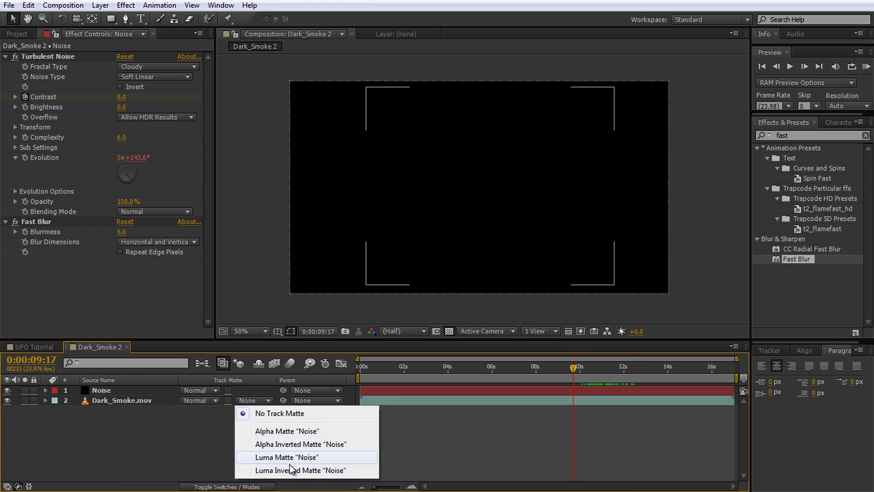
pyautogui.click(288, 471)
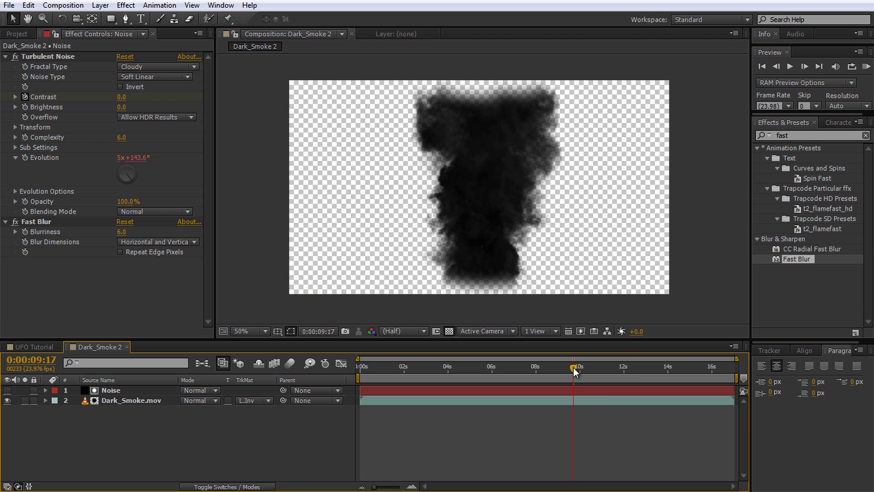
pyautogui.moveTo(573, 367)
pyautogui.mouseDown()
pyautogui.moveTo(624, 376)
pyautogui.moveTo(564, 375)
pyautogui.moveTo(621, 378)
pyautogui.moveTo(575, 382)
pyautogui.mouseUp()
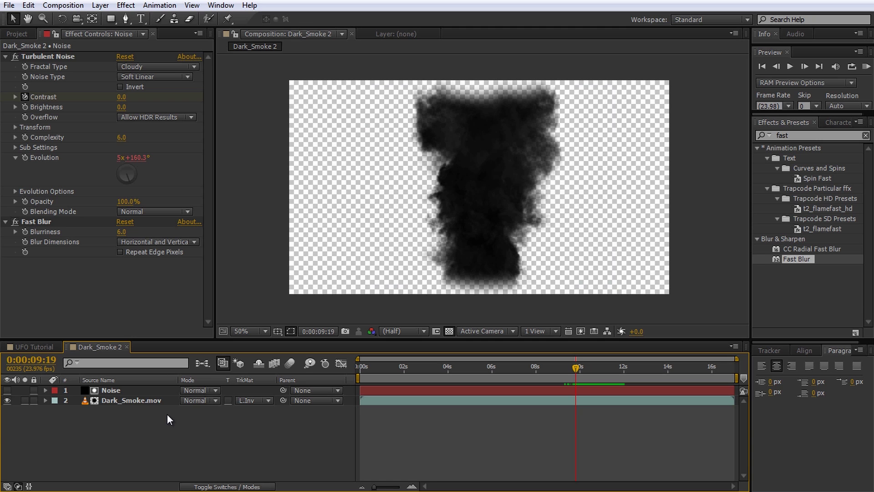
# Step: Change the composition width to 600 pixels and rename it UFO Smoke
pyautogui.rightClick(167, 414)
pyautogui.click(239, 307)
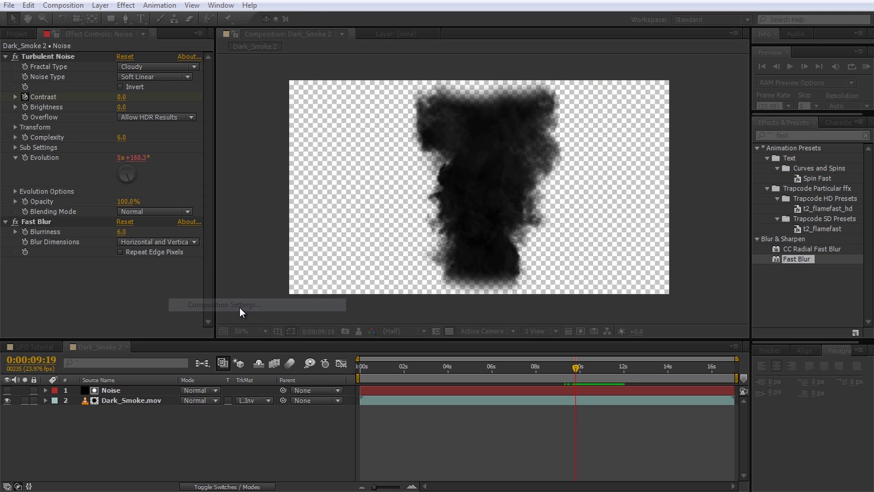
pyautogui.click(121, 219)
pyautogui.write('60')
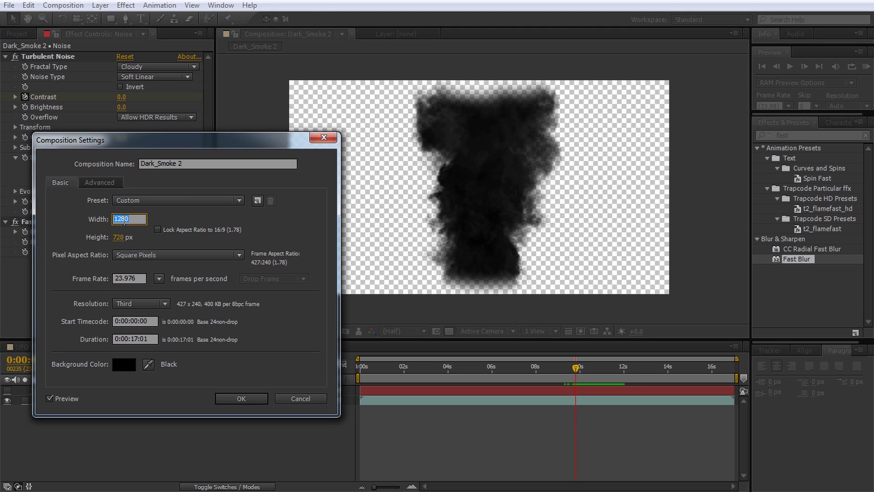
pyautogui.write('0')
pyautogui.click(199, 164)
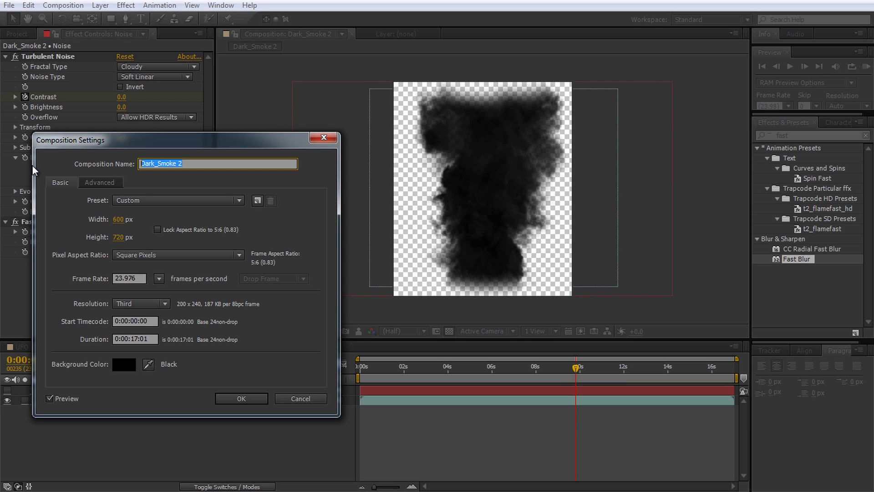
pyautogui.write('UFO Smoke')
pyautogui.click(233, 399)
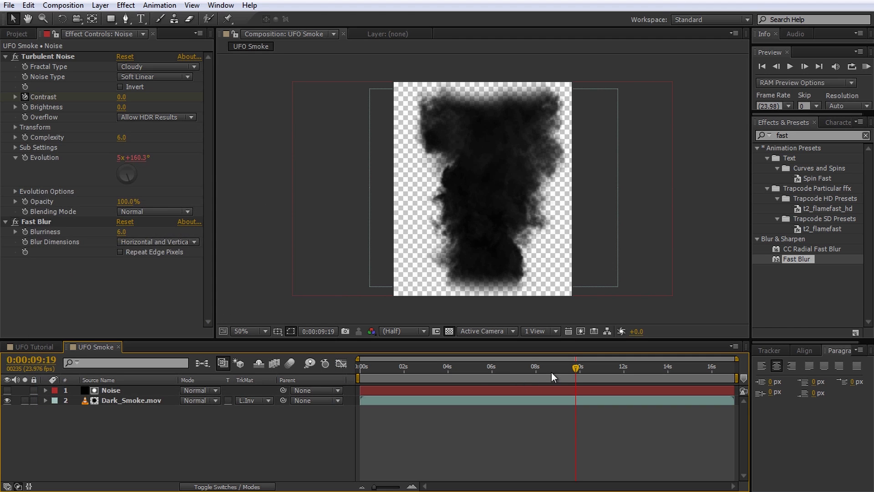
pyautogui.click(550, 400)
pyautogui.moveTo(575, 366); pyautogui.dragTo(572, 438)
pyautogui.click(572, 438)
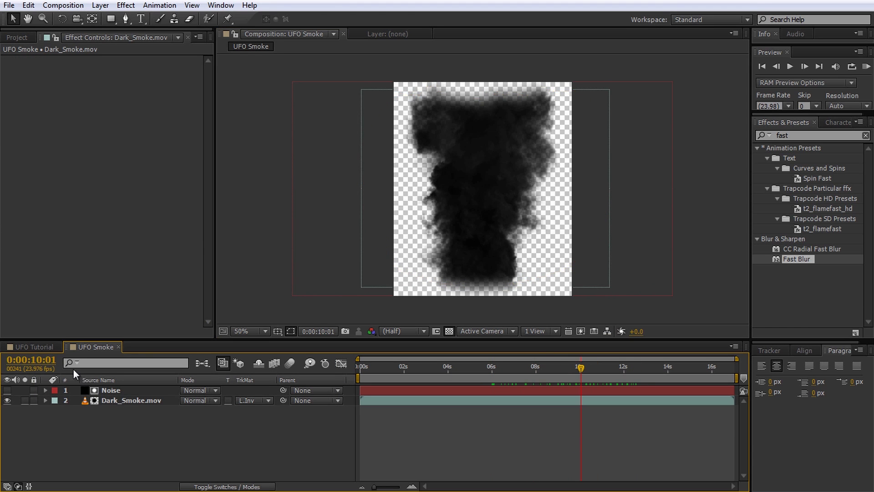
# Step: Create a red Track Solid 1 from TOB_5235.MOV's 3D Camera Tracker points and move it below Branches
pyautogui.click(27, 346)
pyautogui.click(141, 421)
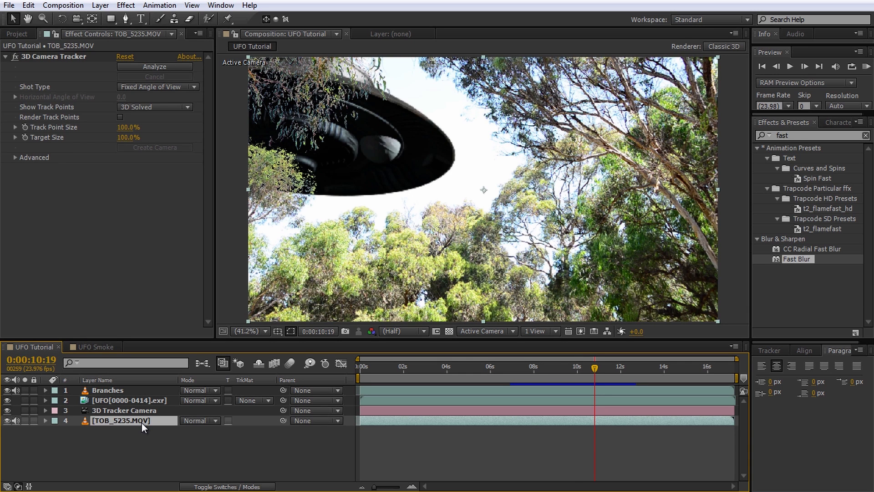
pyautogui.click(68, 56)
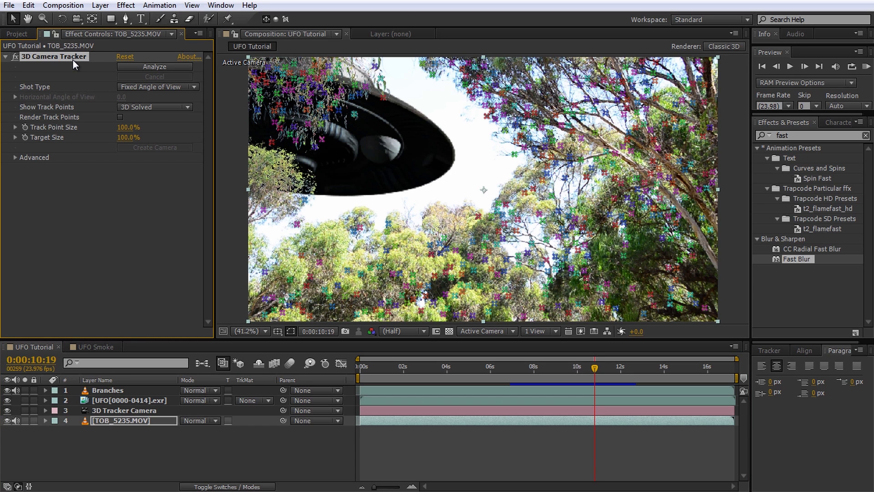
pyautogui.rightClick(412, 145)
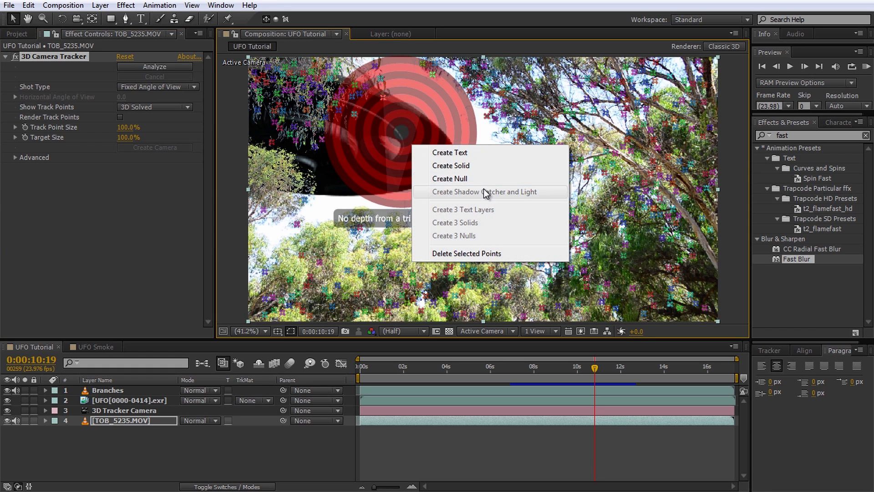
pyautogui.click(474, 166)
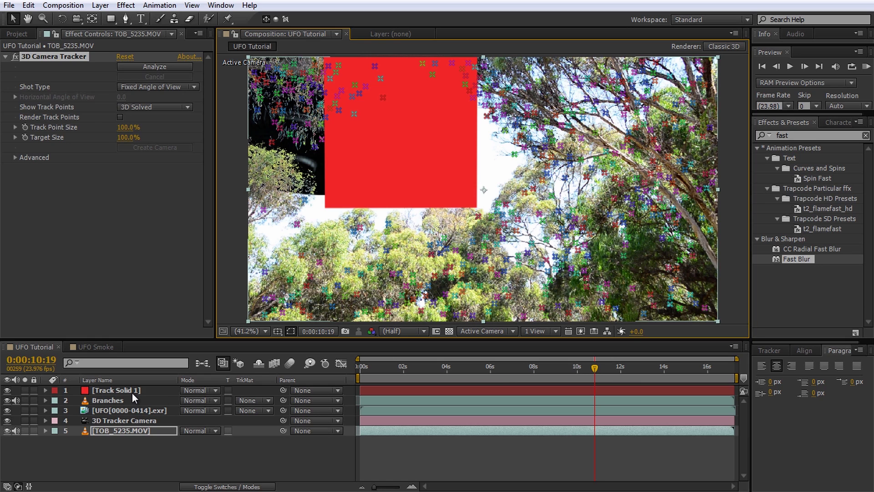
pyautogui.moveTo(133, 393); pyautogui.dragTo(129, 400)
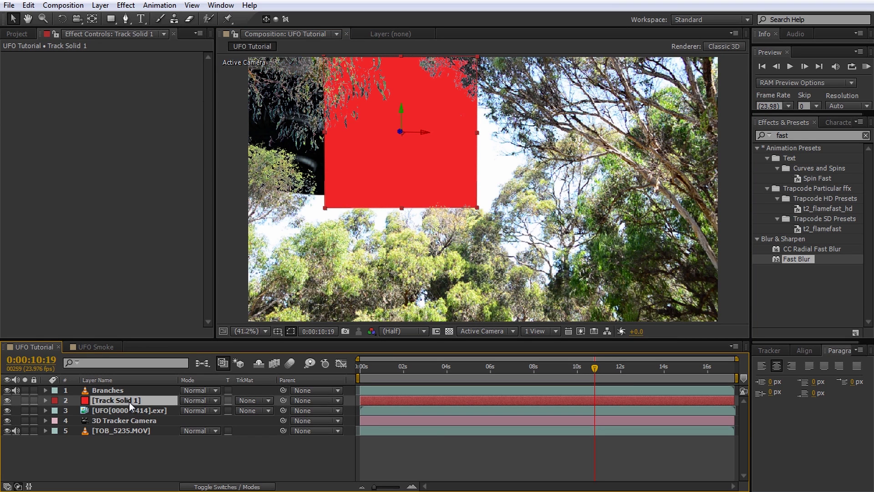
pyautogui.click(14, 35)
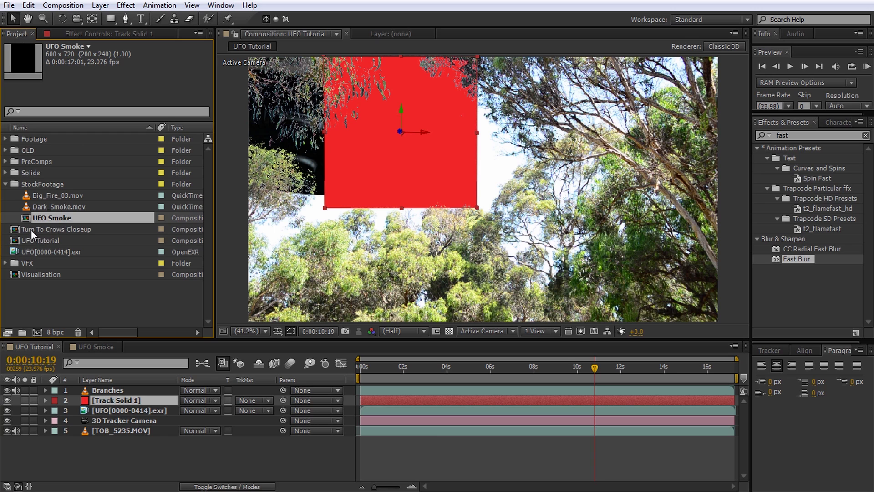
# Step: Replace Track Solid 1 with UFO Smoke, delay its start, rotate it about 90° and move it into the canopy
pyautogui.moveTo(45, 218); pyautogui.dragTo(110, 398)
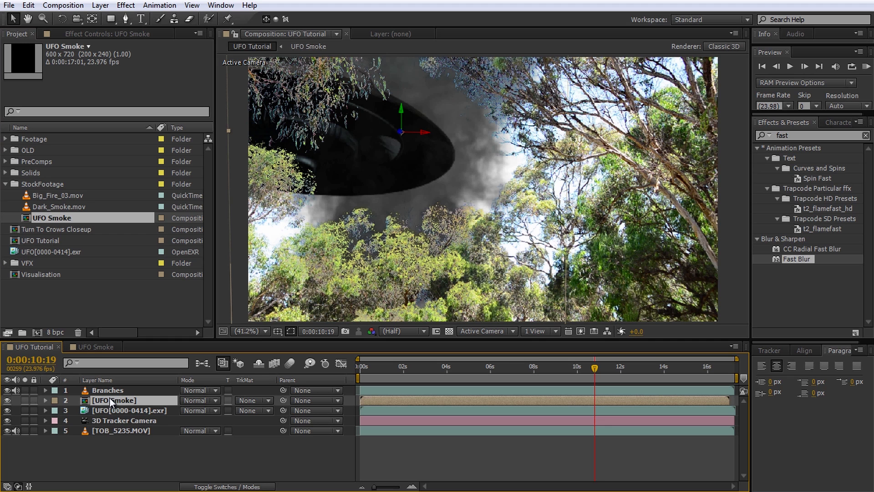
pyautogui.moveTo(463, 403); pyautogui.dragTo(496, 410)
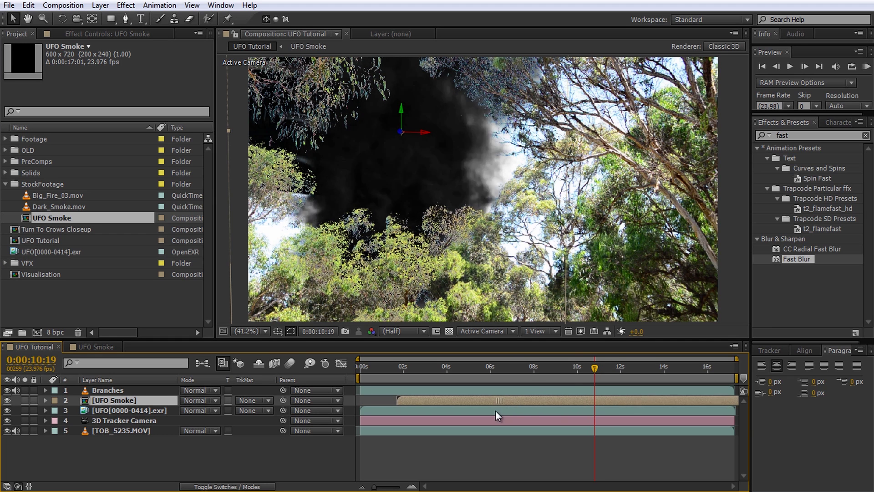
pyautogui.press('w')
pyautogui.moveTo(560, 137); pyautogui.dragTo(580, 313)
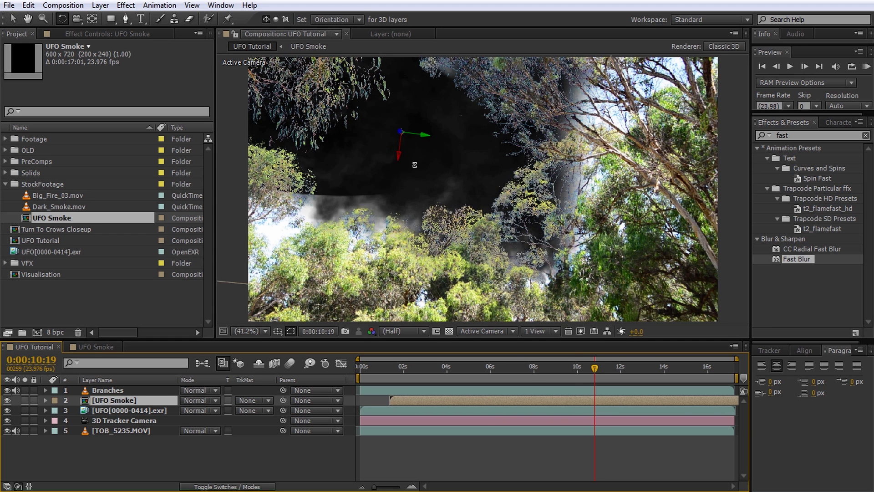
pyautogui.press('v')
pyautogui.moveTo(535, 271); pyautogui.dragTo(444, 154)
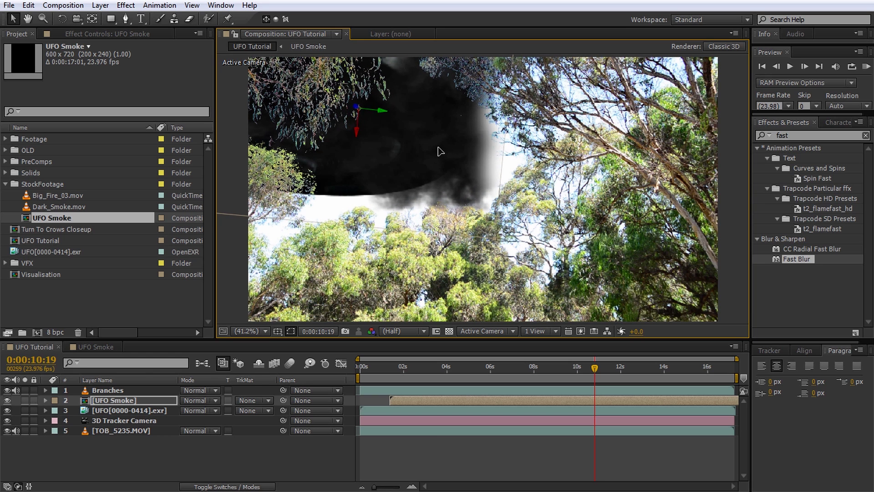
# Step: Duplicate the smoke layer twice, moving the first copy down-left and starting it earlier
pyautogui.hotkey('ctrl', 'd')
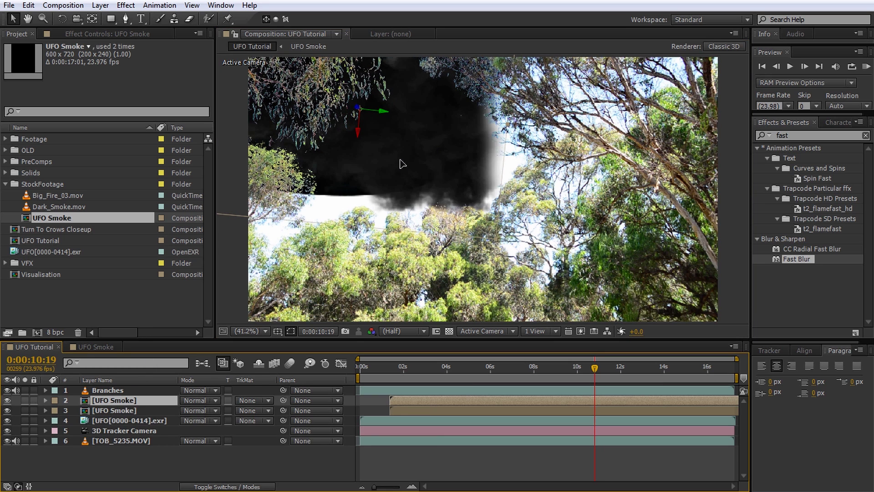
pyautogui.moveTo(458, 208); pyautogui.dragTo(435, 141)
pyautogui.press('w')
pyautogui.press('v')
pyautogui.moveTo(536, 400); pyautogui.dragTo(524, 401)
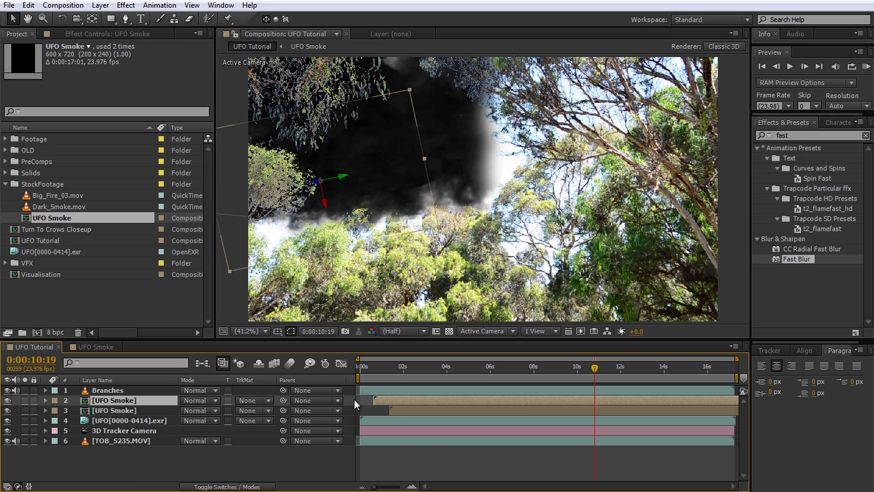
pyautogui.hotkey('ctrl', 'd')
# Step: Make the newest smoke copy start later in the timeline
pyautogui.click(403, 99)
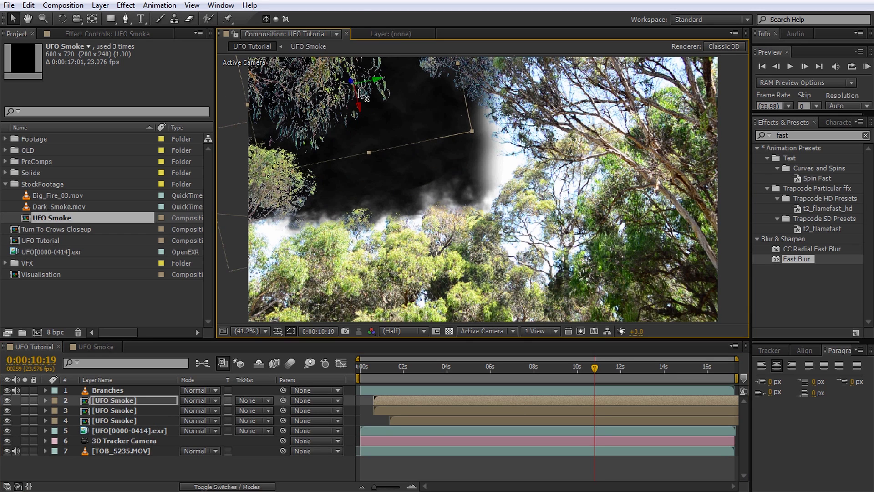
pyautogui.press('w')
pyautogui.press('v')
pyautogui.moveTo(518, 400); pyautogui.dragTo(537, 402)
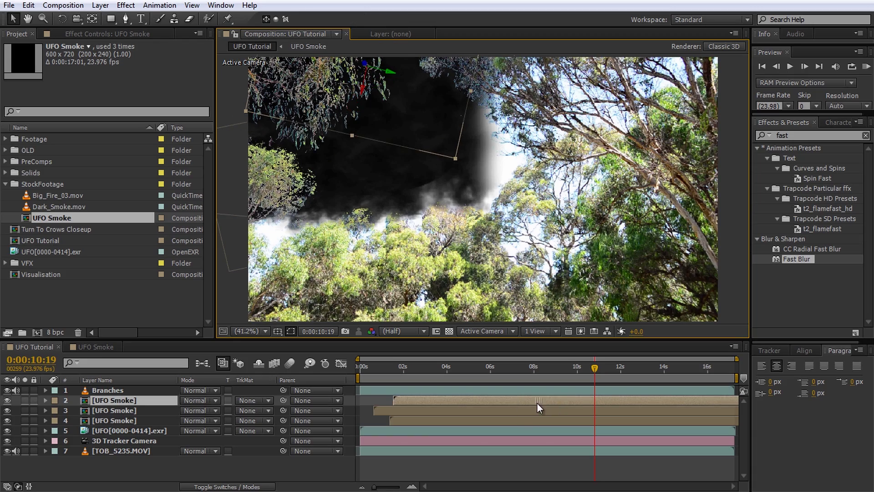
pyautogui.moveTo(583, 370); pyautogui.dragTo(563, 375)
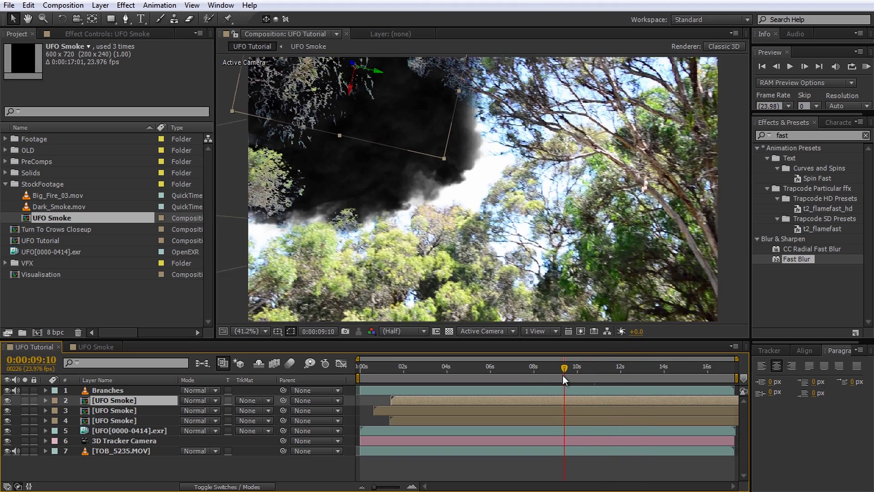
# Step: Shift all three UFO Smoke layers later together and preview the smoke around the 10-second mark
pyautogui.keyDown('shift'); pyautogui.click(552, 424); pyautogui.keyUp('shift')
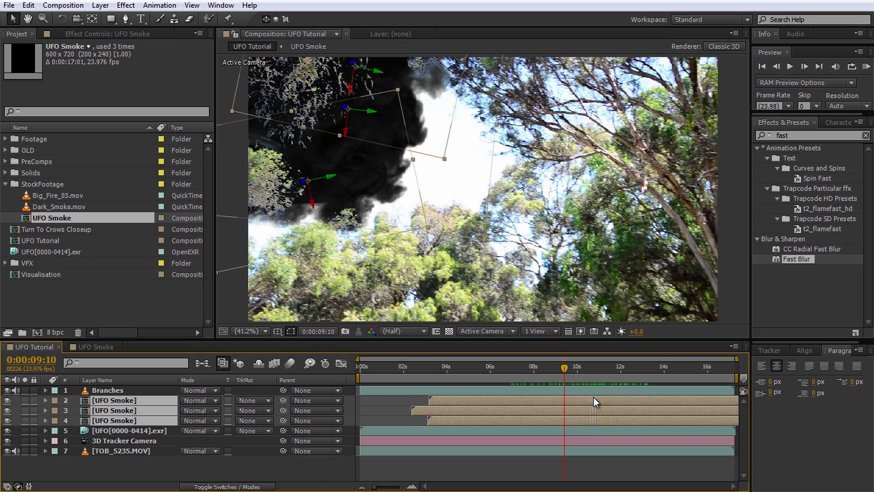
pyautogui.moveTo(574, 380); pyautogui.dragTo(496, 380)
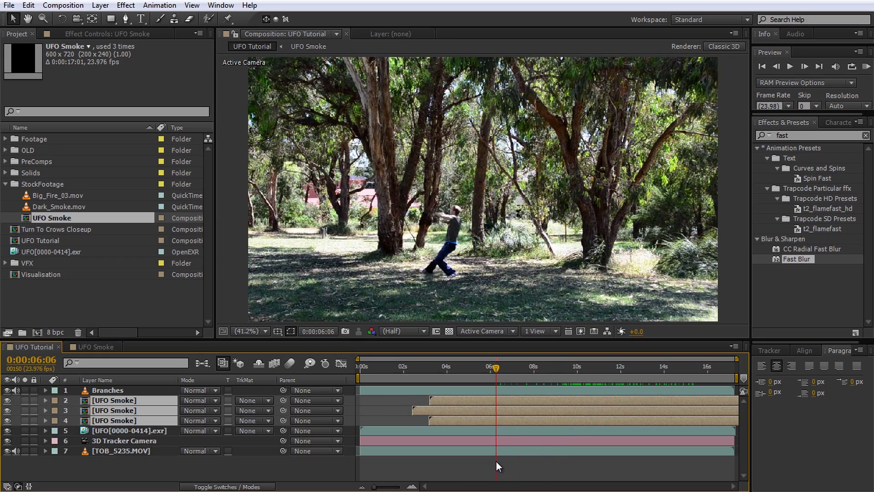
pyautogui.click(496, 460)
pyautogui.press('space')
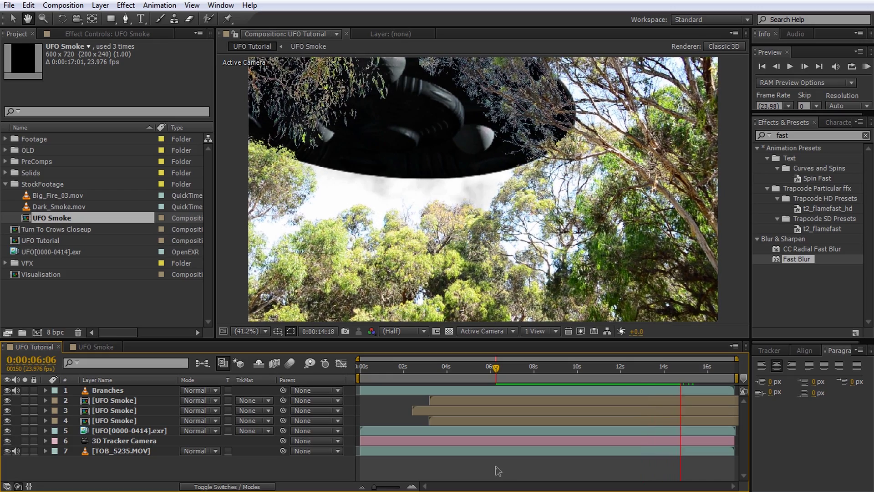
pyautogui.press('space')
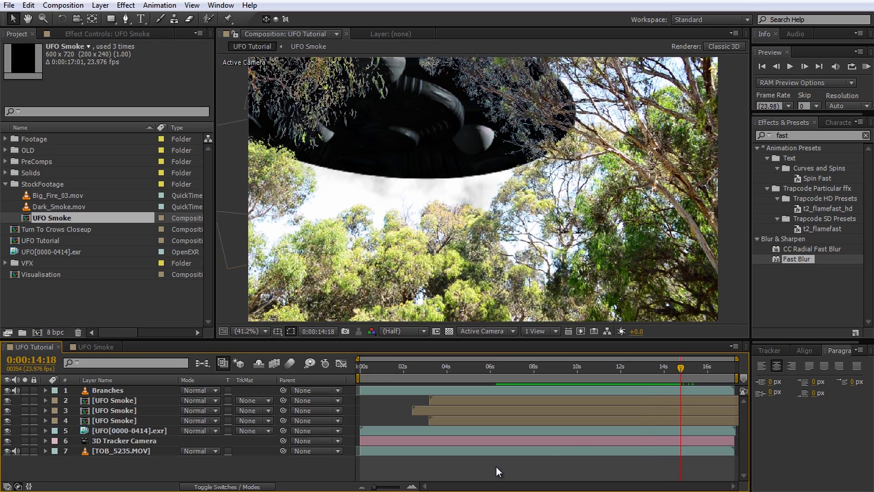
pyautogui.moveTo(673, 369); pyautogui.dragTo(583, 379)
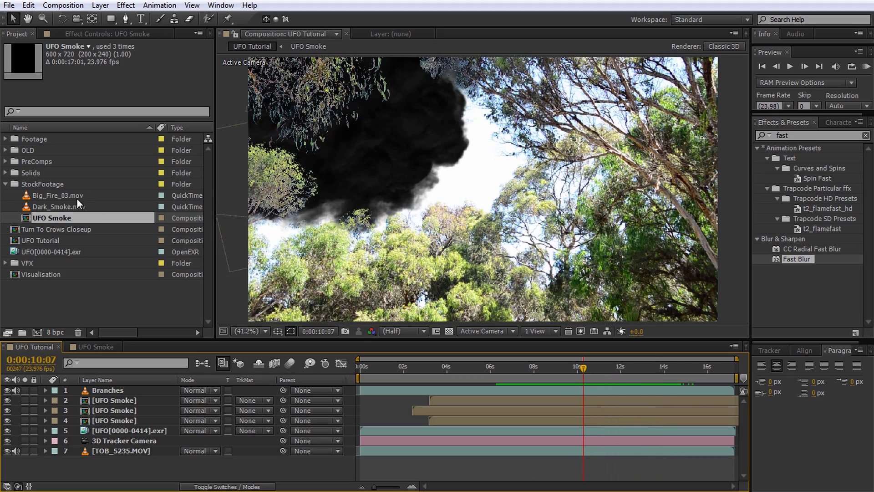
pyautogui.click(57, 198)
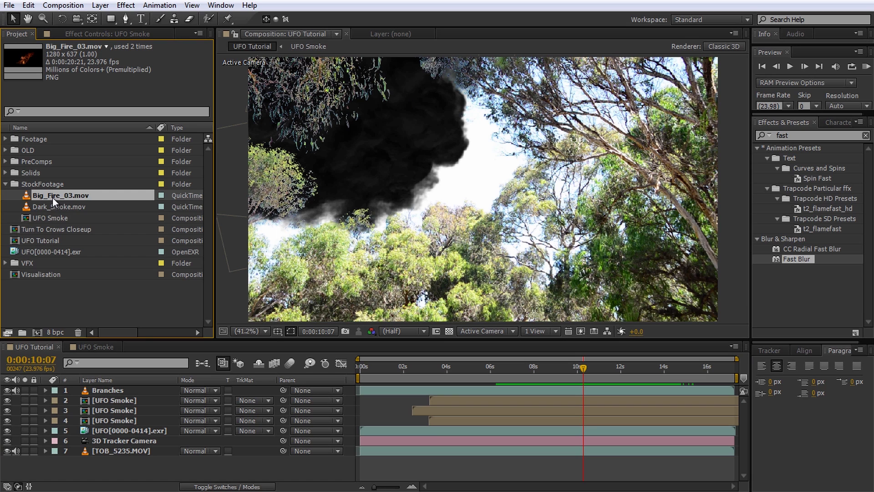
# Step: Create a Big_Fire_04 comp from Big_Fire_03.mov and draw a closed mask around the flames at 4:12
pyautogui.moveTo(52, 197); pyautogui.dragTo(36, 332)
pyautogui.scroll(-1, 285, 277)
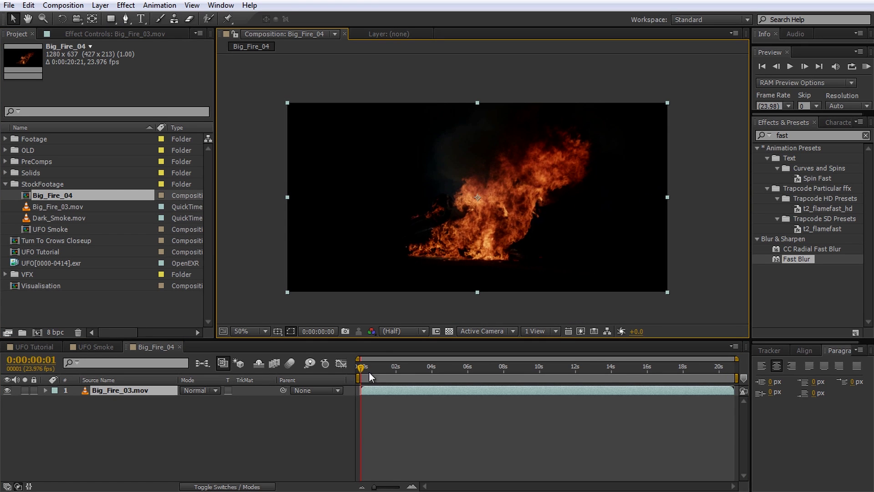
pyautogui.moveTo(368, 371); pyautogui.dragTo(440, 369)
pyautogui.click(403, 247)
pyautogui.click(427, 253)
pyautogui.click(461, 254)
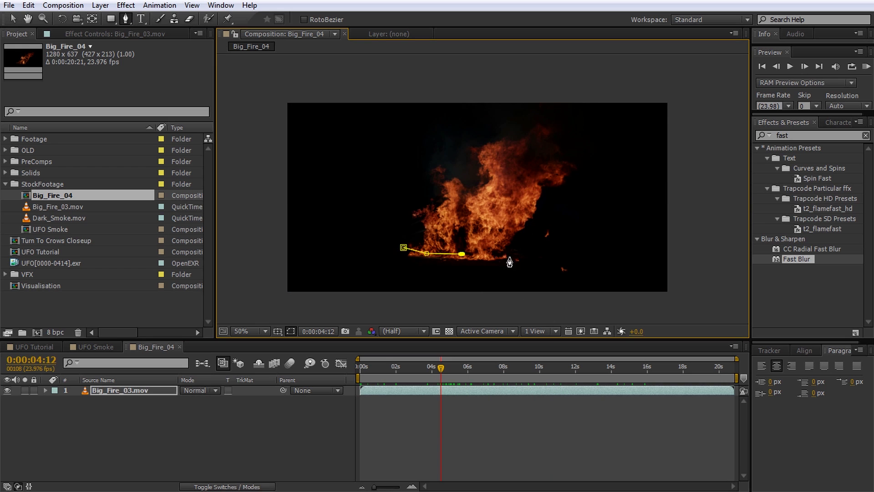
pyautogui.click(541, 116)
pyautogui.click(476, 123)
pyautogui.click(418, 122)
pyautogui.click(395, 168)
pyautogui.click(385, 196)
pyautogui.click(403, 247)
# Step: Feather the fire mask by 25 pixels and scrub the clip to check it
pyautogui.press('m')
pyautogui.press('m')
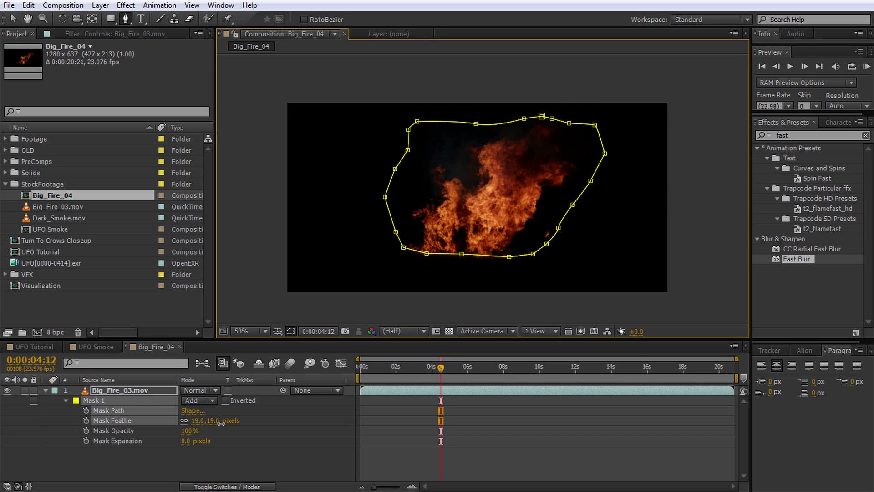
pyautogui.moveTo(483, 356); pyautogui.dragTo(444, 380)
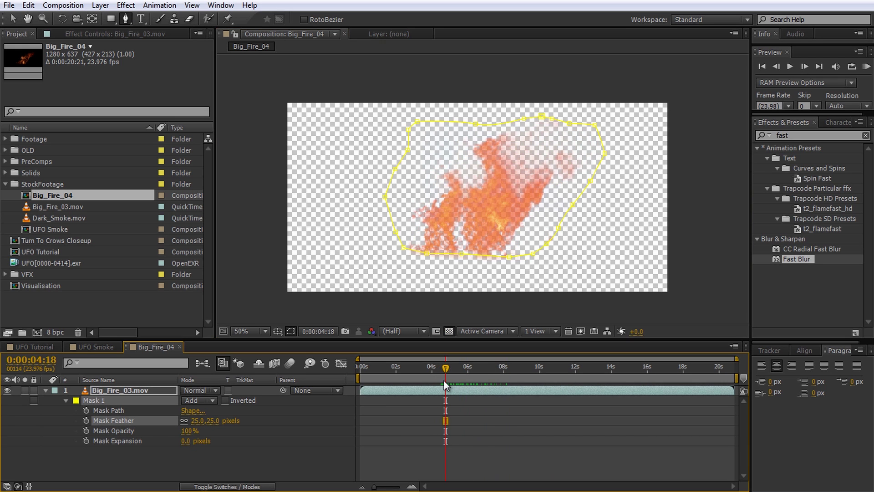
pyautogui.rightClick(236, 448)
# Step: Rename the fire comp to UFO Fire and set its width to 800 px (800 x 637)
pyautogui.click(264, 344)
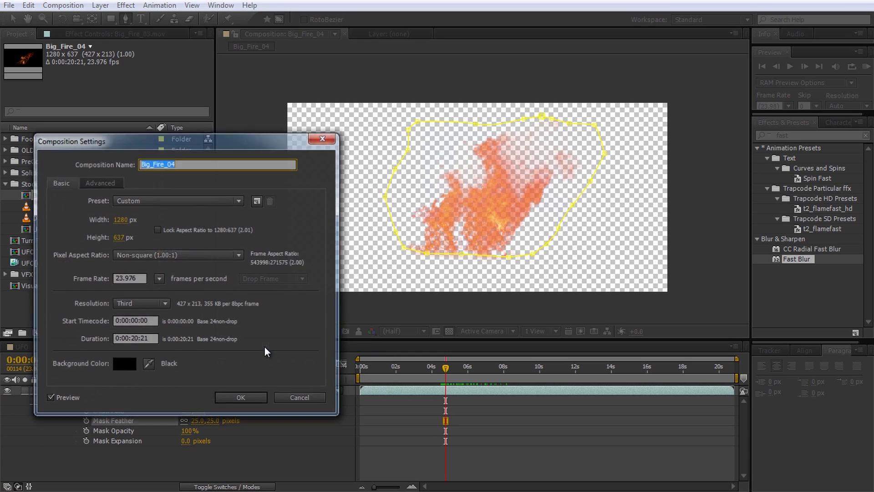
pyautogui.click(119, 220)
pyautogui.write('800')
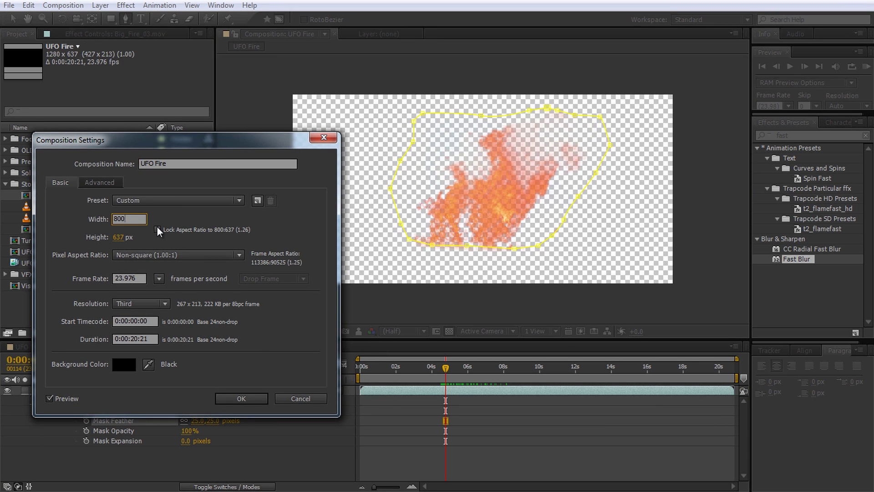
pyautogui.click(240, 398)
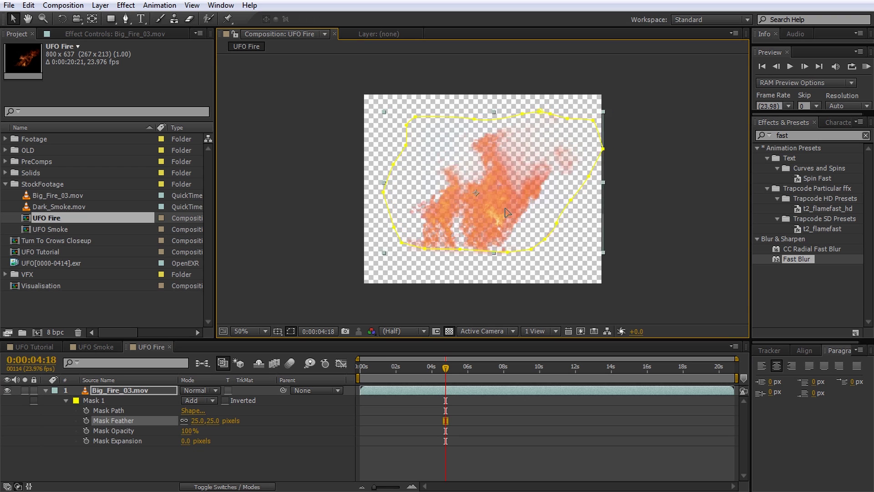
pyautogui.moveTo(445, 367)
pyautogui.mouseDown()
pyautogui.moveTo(417, 369)
pyautogui.moveTo(458, 372)
pyautogui.moveTo(449, 376)
pyautogui.mouseUp()
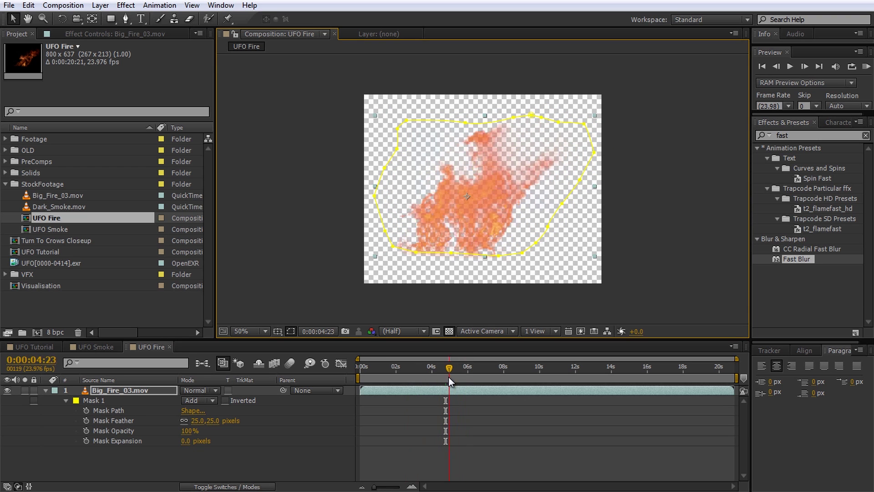
# Step: Add UFO Fire to the UFO Tutorial timeline, move it into the smoke cloud and tilt it to match
pyautogui.click(39, 346)
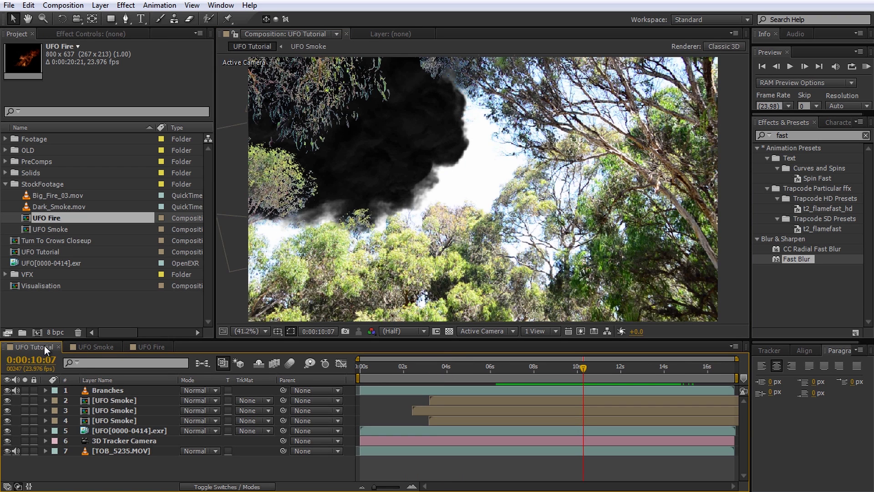
pyautogui.click(120, 399)
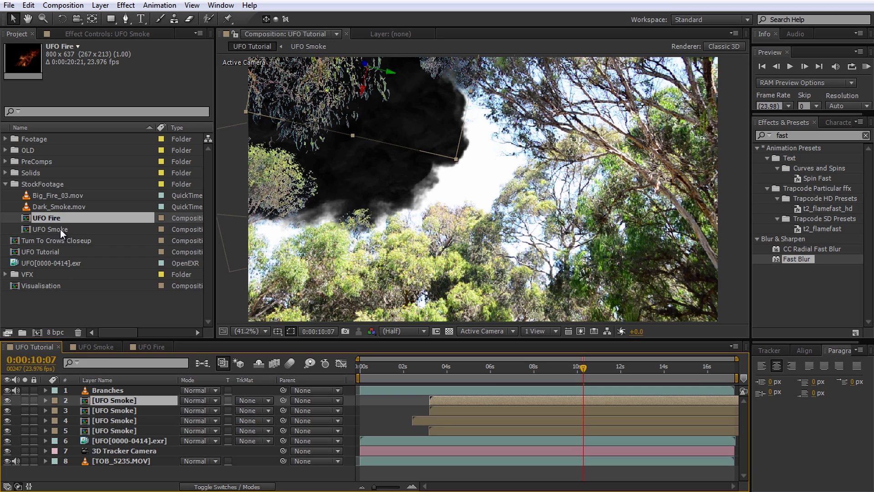
pyautogui.moveTo(54, 220); pyautogui.dragTo(108, 400)
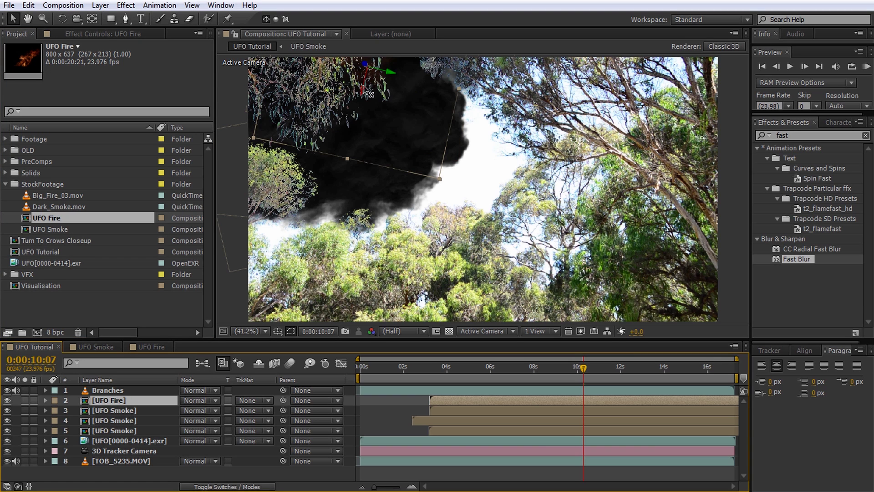
pyautogui.moveTo(368, 93); pyautogui.dragTo(476, 306)
pyautogui.press('w')
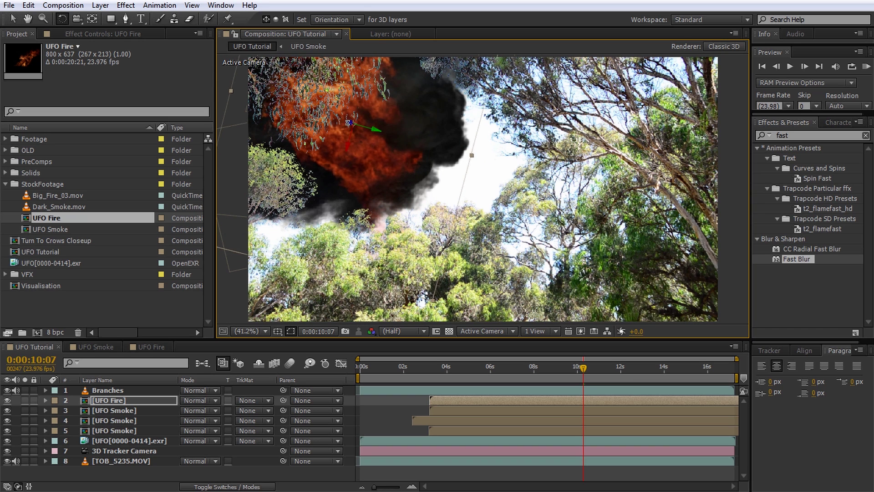
pyautogui.moveTo(364, 146); pyautogui.dragTo(339, 137)
pyautogui.press('v')
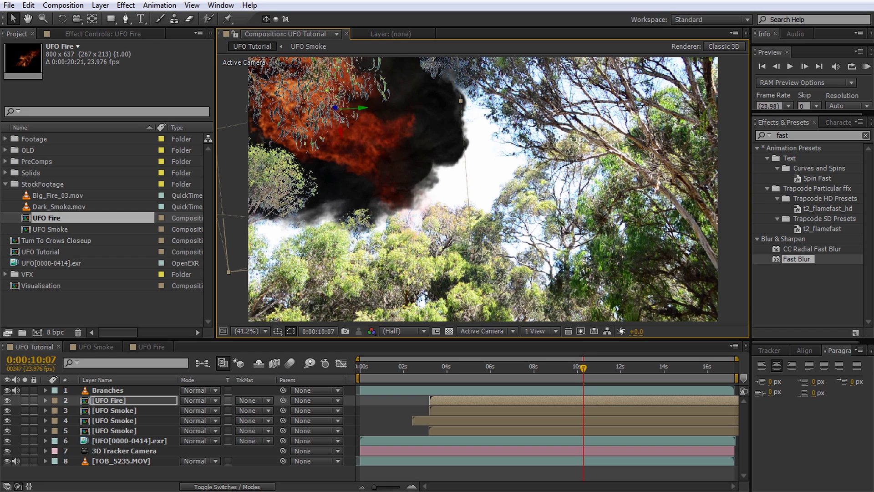
# Step: Duplicate a UFO Smoke layer, move the copy over the fire and start it earlier
pyautogui.click(129, 410)
pyautogui.hotkey('ctrl', 'd')
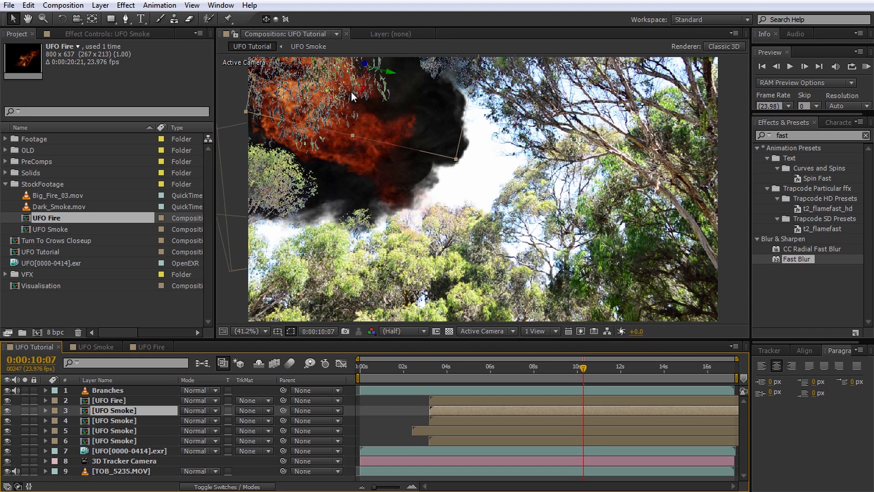
pyautogui.moveTo(368, 99); pyautogui.dragTo(370, 136)
pyautogui.moveTo(455, 411); pyautogui.dragTo(454, 411)
pyautogui.moveTo(578, 369); pyautogui.dragTo(634, 380)
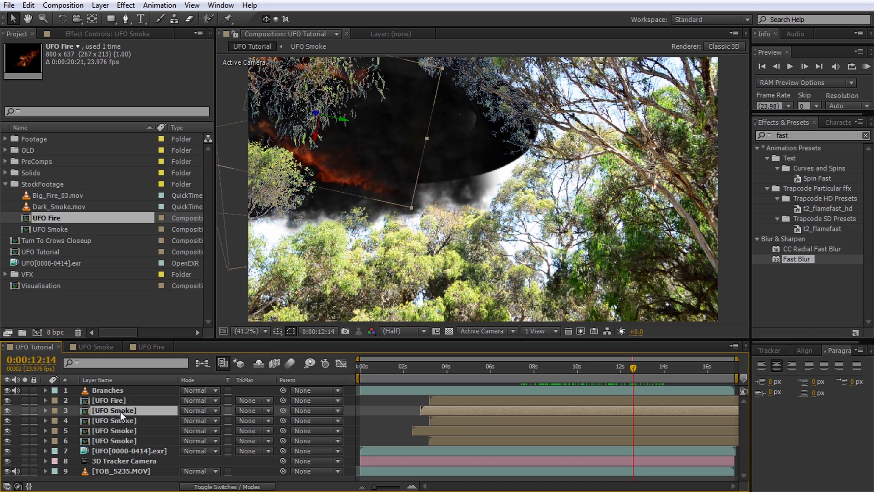
# Step: Keyframe UFO Fire's opacity from 100% to 0% at 12:14 and preview the fade
pyautogui.click(114, 400)
pyautogui.hotkey('alt', 'shift', 't')
pyautogui.click(187, 410)
pyautogui.write('00')
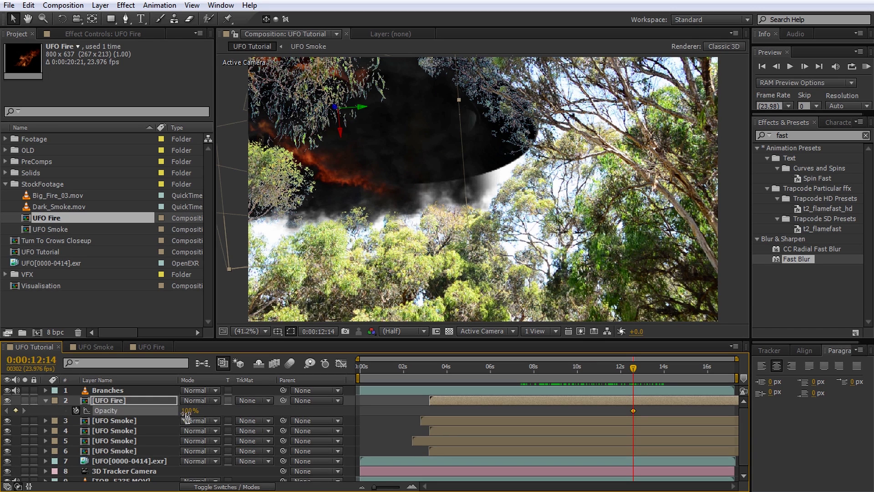
pyautogui.press('Return')
pyautogui.moveTo(633, 367); pyautogui.dragTo(522, 368)
pyautogui.press('space')
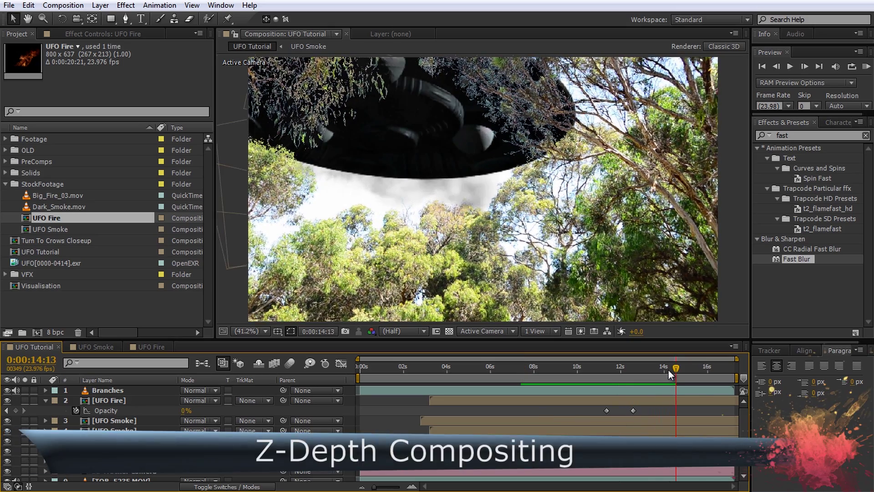
pyautogui.moveTo(668, 370); pyautogui.dragTo(537, 370)
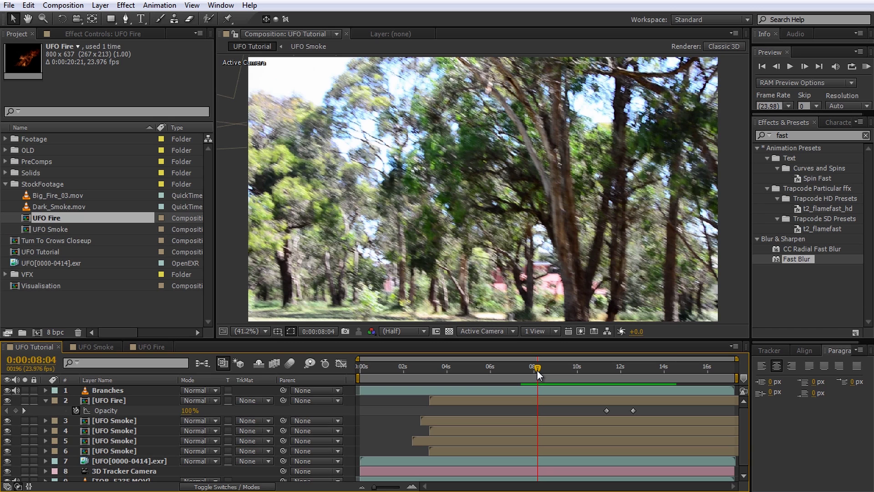
# Step: Duplicate the 3D Tracker Camera layer and place the copy above the UFO render
pyautogui.click(45, 400)
pyautogui.click(116, 400)
pyautogui.keyDown('shift'); pyautogui.click(110, 442); pyautogui.keyUp('shift')
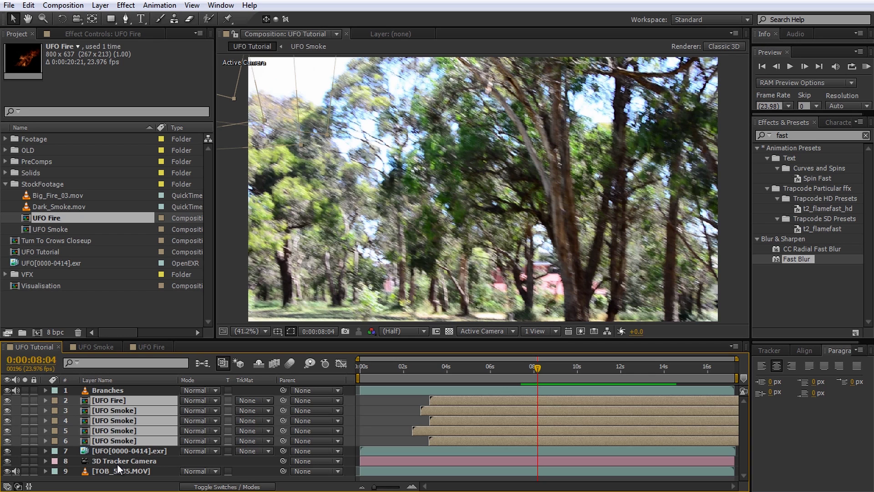
pyautogui.click(117, 462)
pyautogui.hotkey('ctrl', 'd')
pyautogui.moveTo(122, 450); pyautogui.dragTo(123, 449)
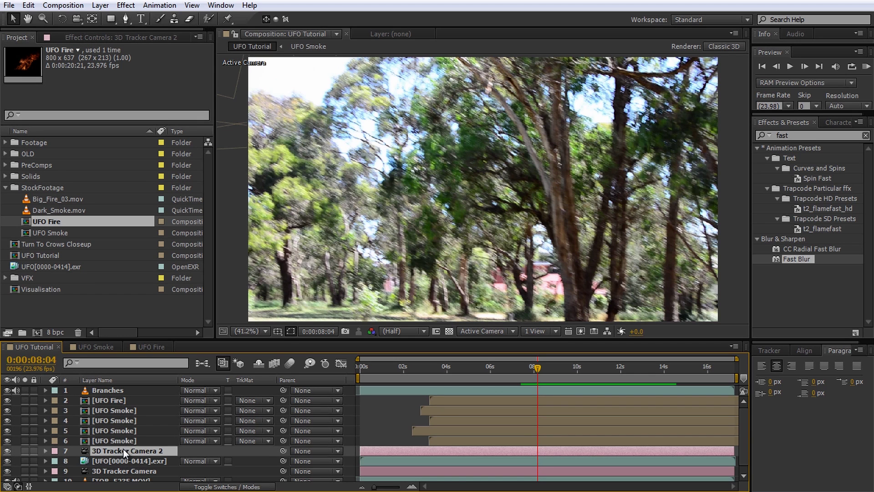
# Step: Pre-compose the fire, smoke and camera-copy layers into Smoke of Doom and scrub to review
pyautogui.click(124, 404)
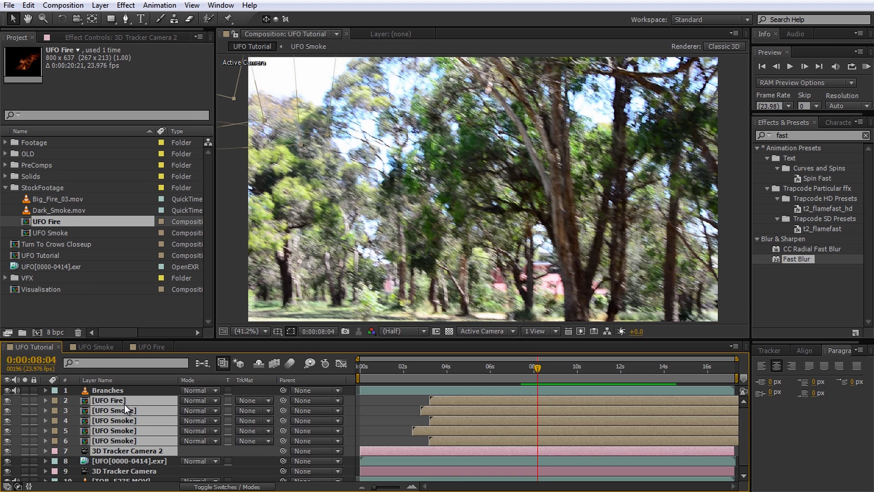
pyautogui.click(100, 6)
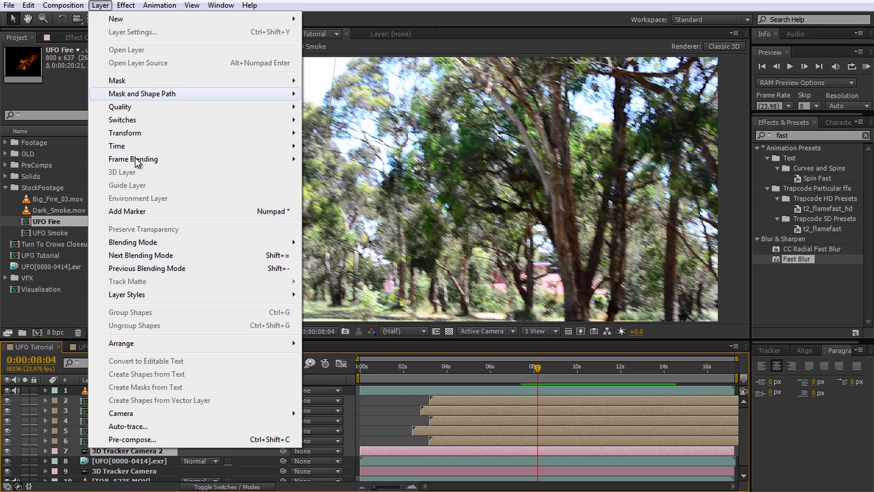
pyautogui.click(136, 437)
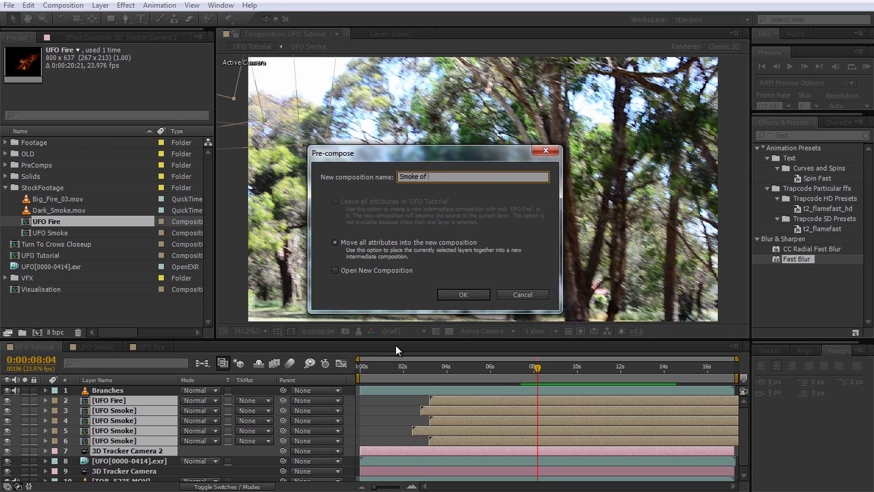
pyautogui.click(457, 297)
pyautogui.moveTo(537, 368); pyautogui.dragTo(573, 373)
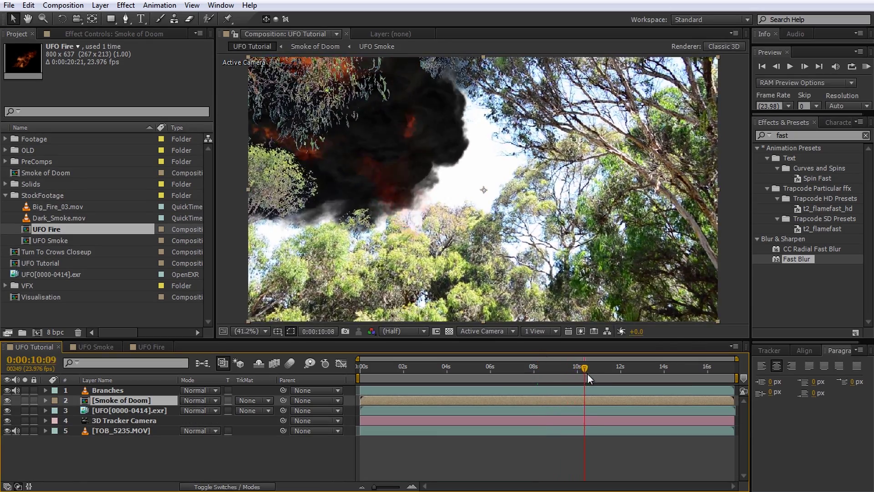
pyautogui.moveTo(587, 374); pyautogui.dragTo(586, 392)
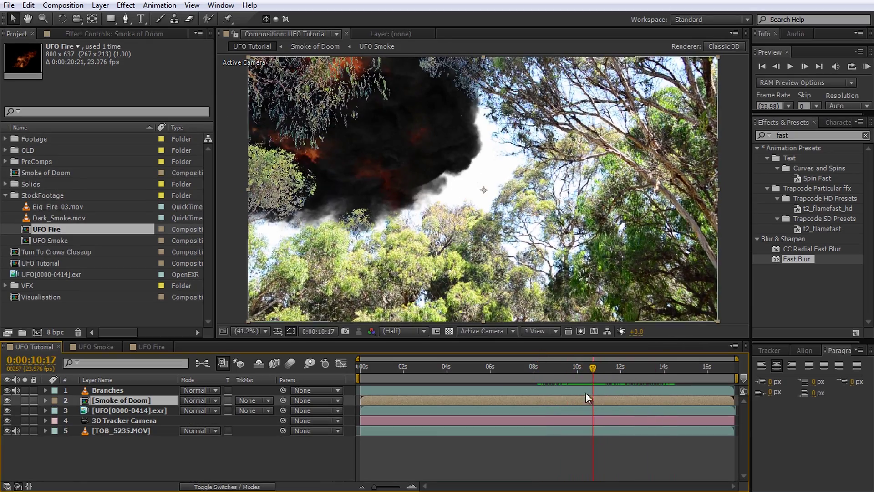
# Step: Import the UFO_VRayZDepth EXR frames as an image sequence
pyautogui.doubleClick(79, 310)
pyautogui.click(213, 155)
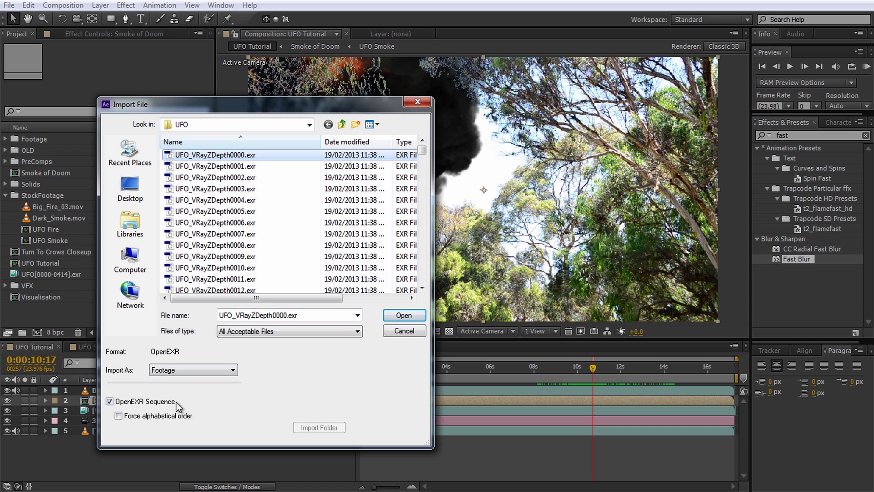
pyautogui.click(398, 316)
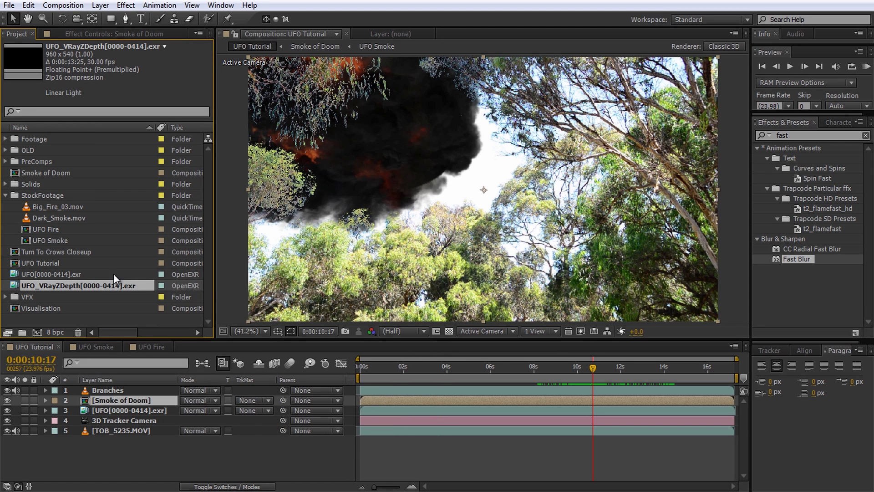
# Step: Interpret the Z-depth footage at 23.976 fps with alpha ignored and Preserve RGB enabled
pyautogui.rightClick(97, 285)
pyautogui.moveTo(146, 345)
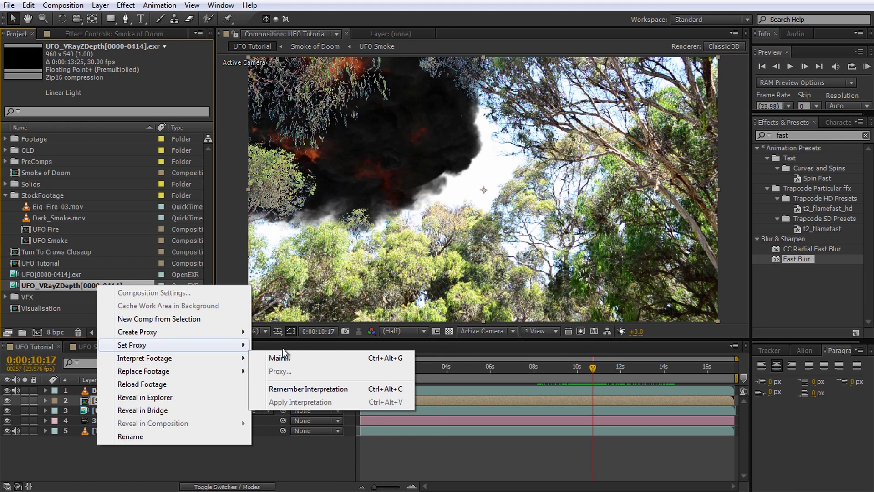
pyautogui.click(280, 357)
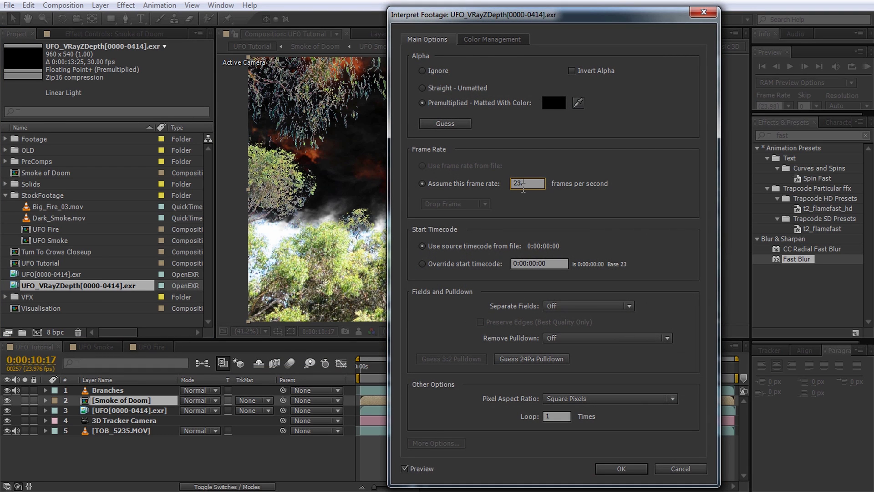
pyautogui.click(523, 184)
pyautogui.write('23.976')
pyautogui.click(423, 72)
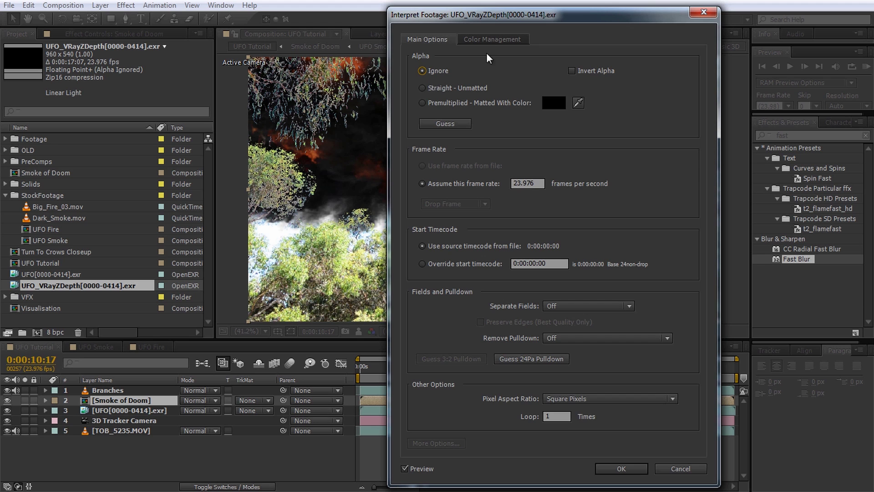
pyautogui.click(490, 40)
pyautogui.click(420, 86)
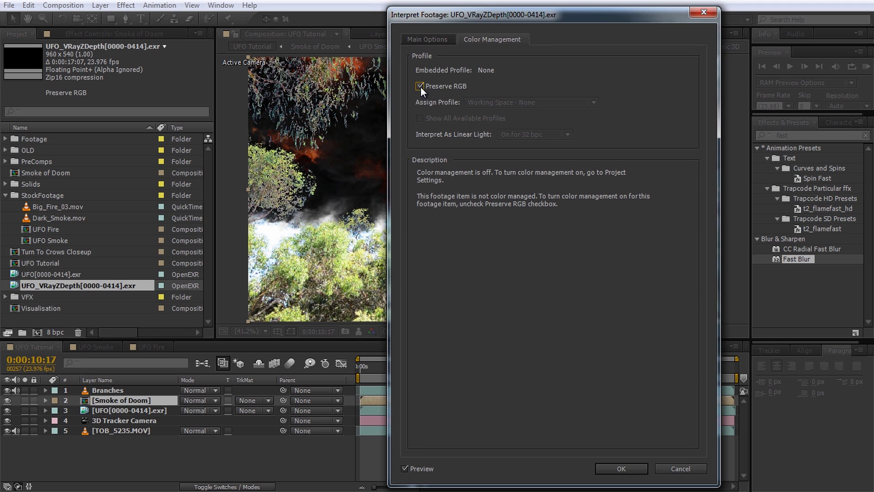
pyautogui.click(605, 467)
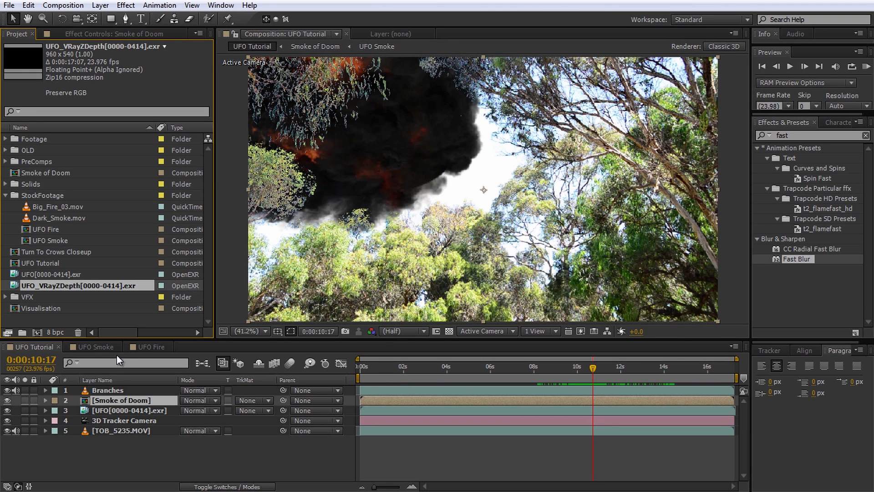
# Step: Place UFO_VRayZDepth[0000-0414].exr between Branches and Smoke of Doom, then scrub earlier frames
pyautogui.moveTo(62, 286)
pyautogui.mouseDown()
pyautogui.moveTo(100, 345)
pyautogui.moveTo(103, 396)
pyautogui.mouseUp()
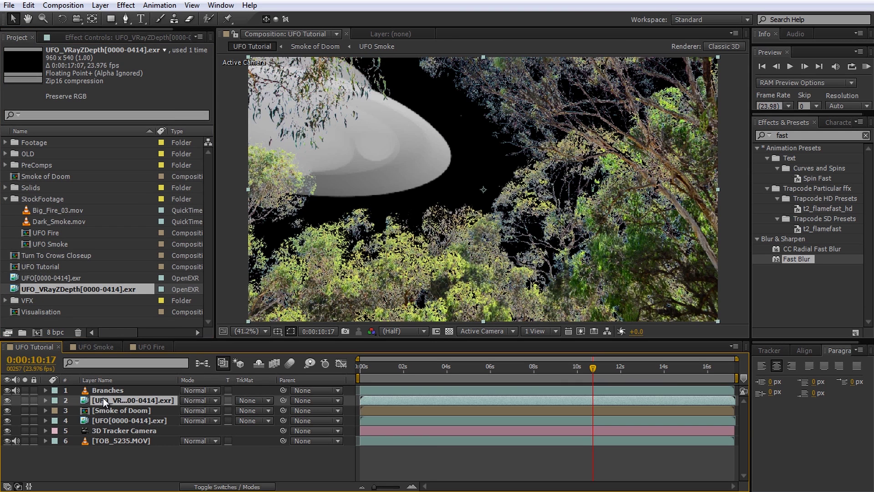
pyautogui.moveTo(592, 366); pyautogui.dragTo(608, 383)
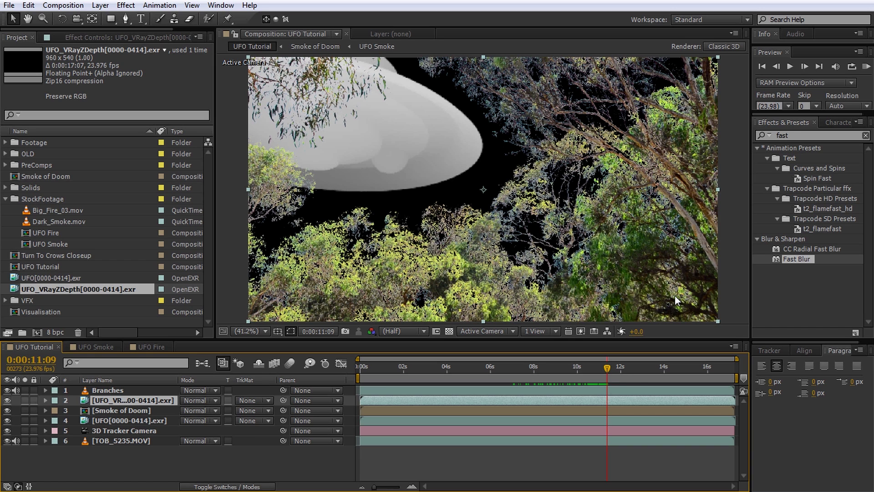
# Step: Apply Exposure to the UFO depth layer with Exposure 0.69 and Gamma 0.14 at 12:01
pyautogui.click(760, 141)
pyautogui.write('exposu')
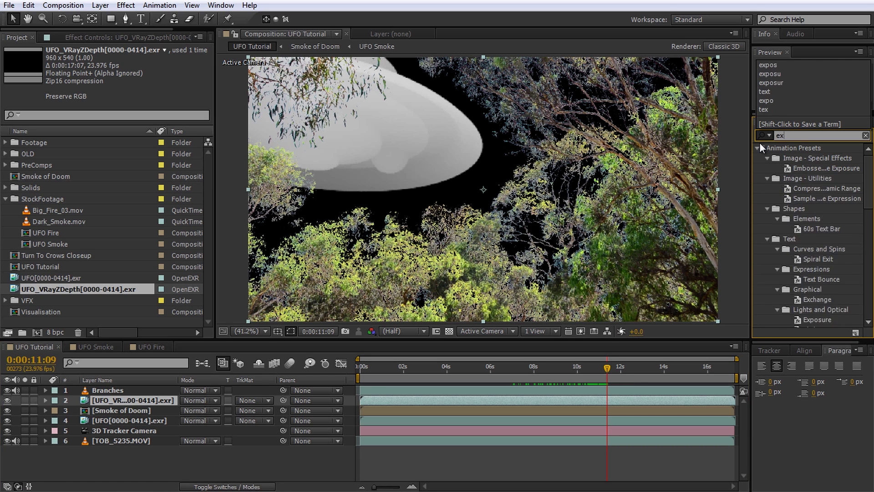
pyautogui.doubleClick(796, 239)
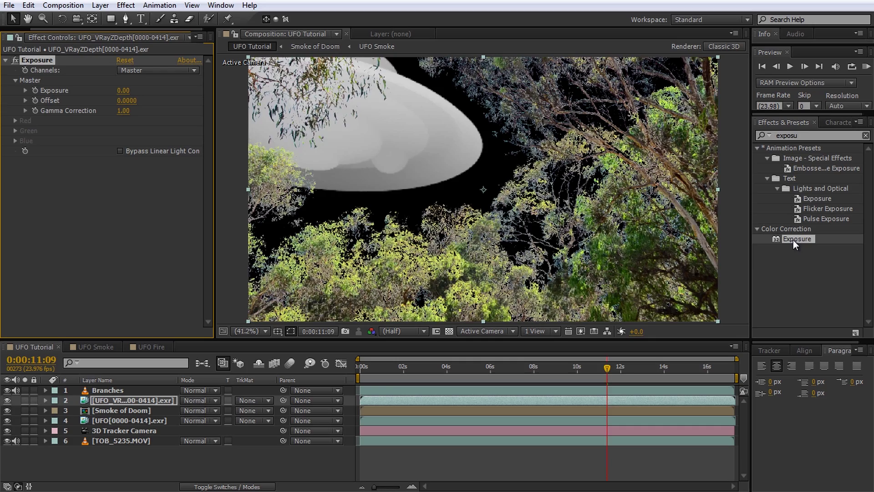
pyautogui.click(616, 370)
pyautogui.moveTo(618, 373); pyautogui.dragTo(624, 371)
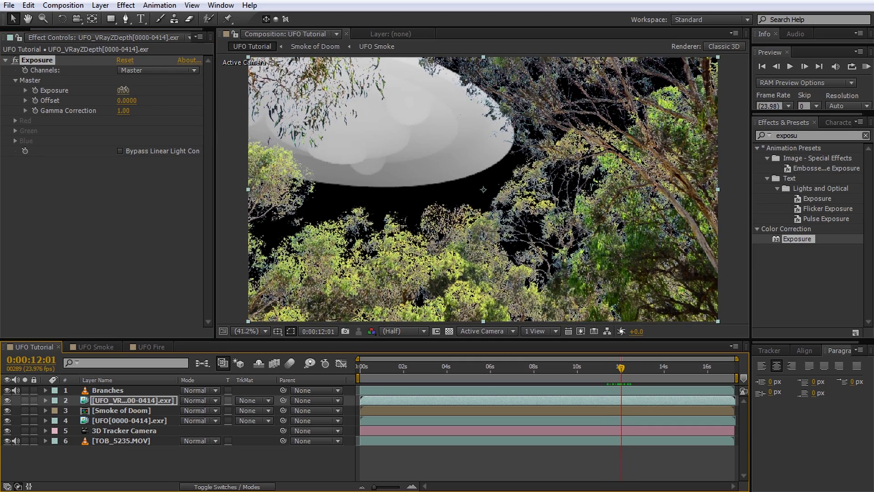
pyautogui.moveTo(123, 90); pyautogui.dragTo(160, 95)
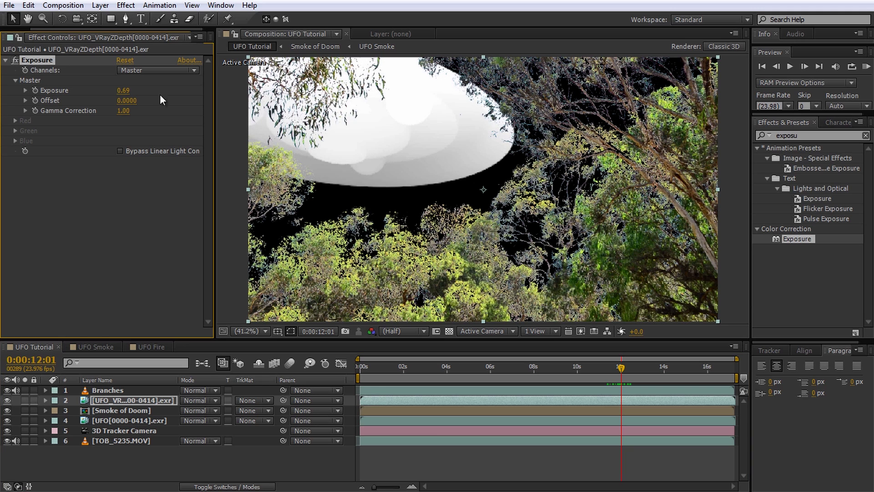
pyautogui.moveTo(126, 119); pyautogui.dragTo(77, 118)
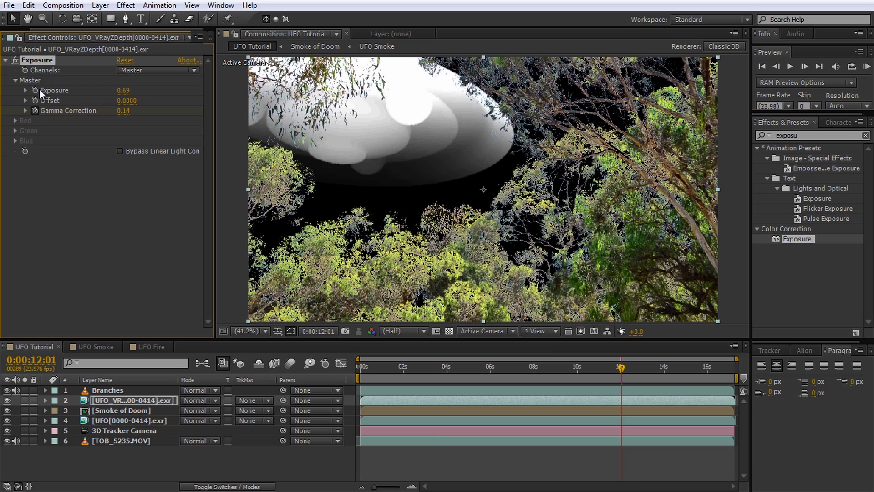
# Step: Keyframe Exposure to -1.03 at 10:23 so the UFO fades in from black
pyautogui.moveTo(622, 367); pyautogui.dragTo(599, 370)
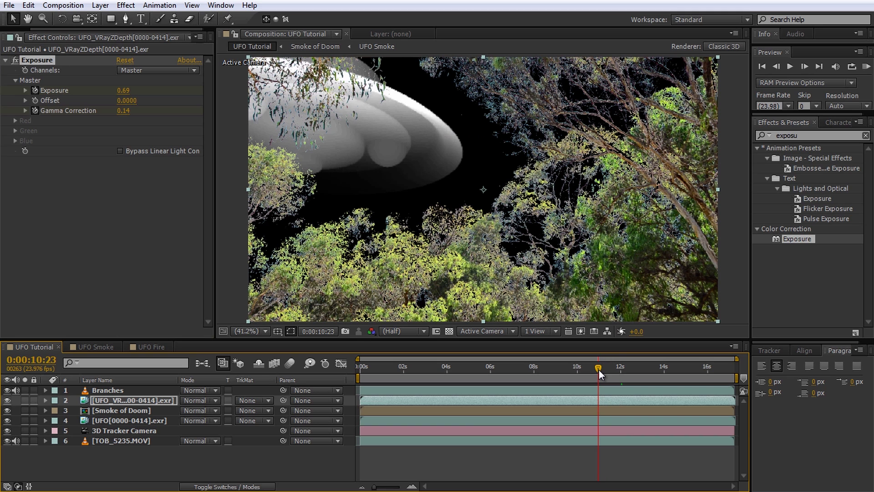
pyautogui.moveTo(134, 91); pyautogui.dragTo(35, 100)
pyautogui.press('u')
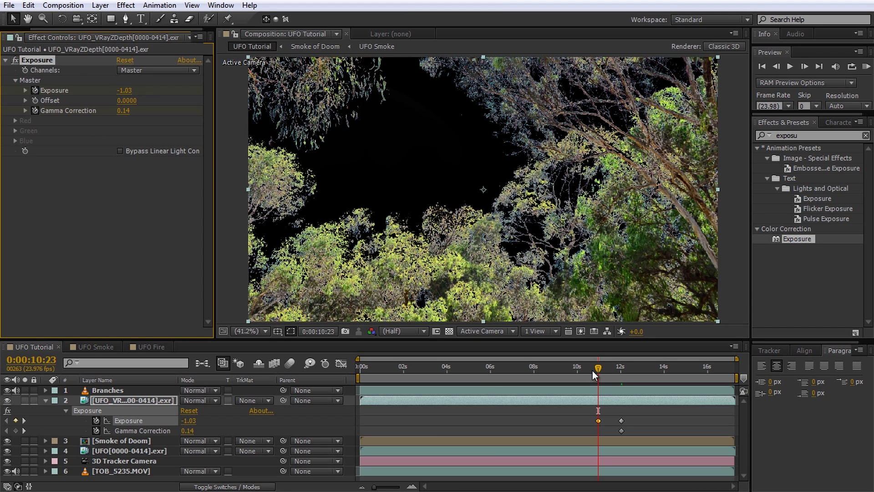
pyautogui.moveTo(591, 371); pyautogui.dragTo(570, 381)
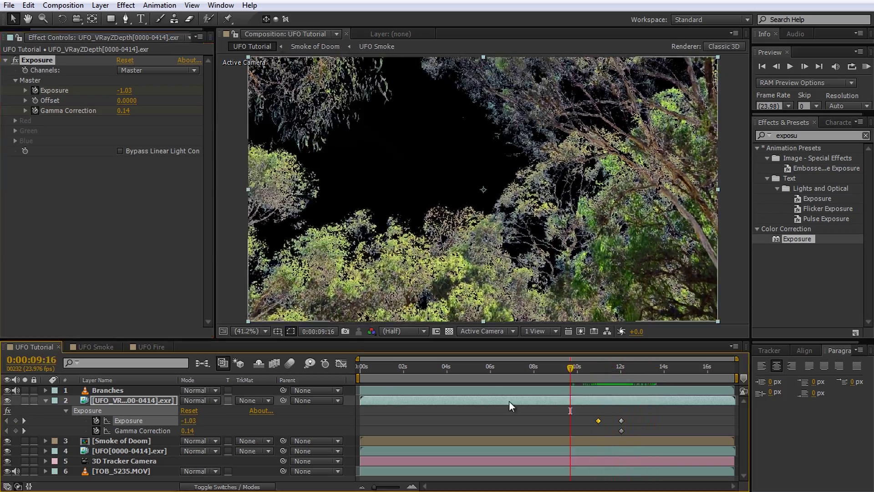
# Step: Set the Smoke of Doom layer's track matte to Luma Inverted Matte
pyautogui.click(44, 400)
pyautogui.click(111, 409)
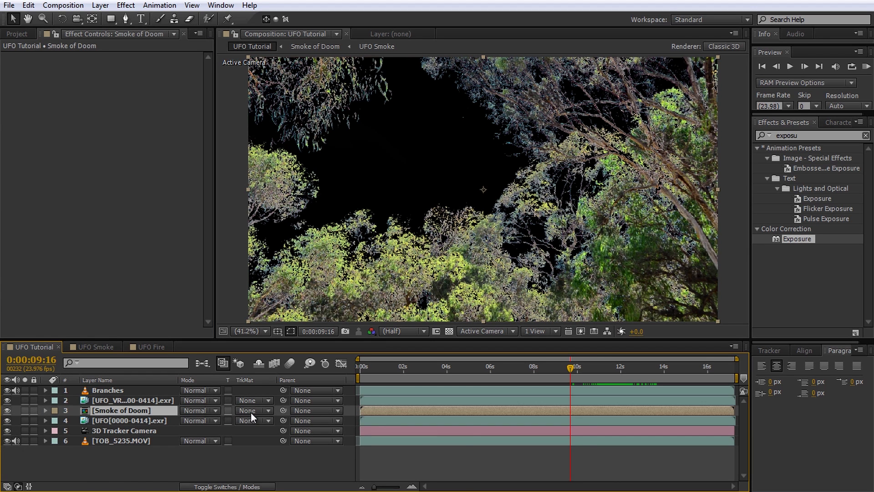
pyautogui.click(251, 411)
pyautogui.click(273, 481)
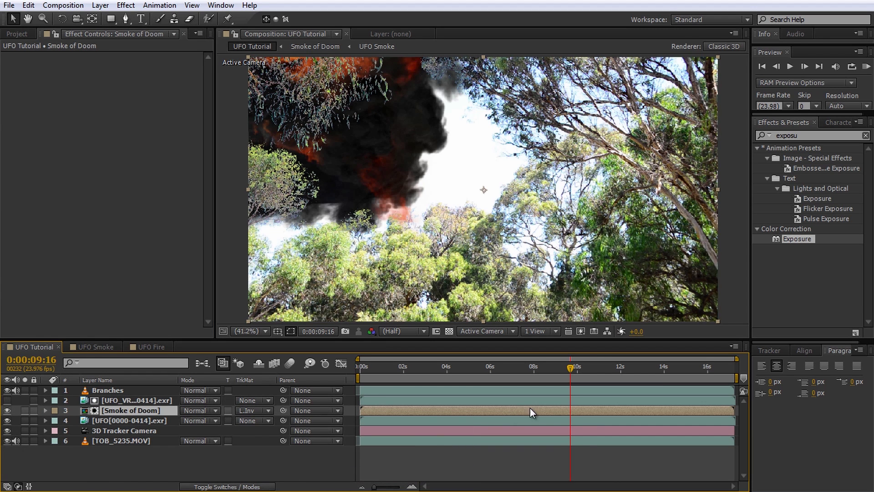
# Step: Scrub the matted smoke around the UFO, then preview from 5:15
pyautogui.moveTo(572, 371); pyautogui.dragTo(616, 375)
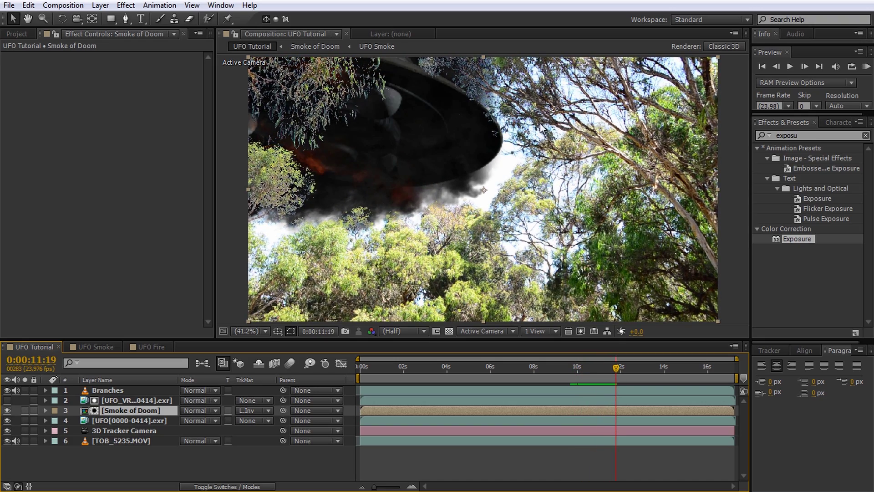
pyautogui.moveTo(618, 367); pyautogui.dragTo(689, 367)
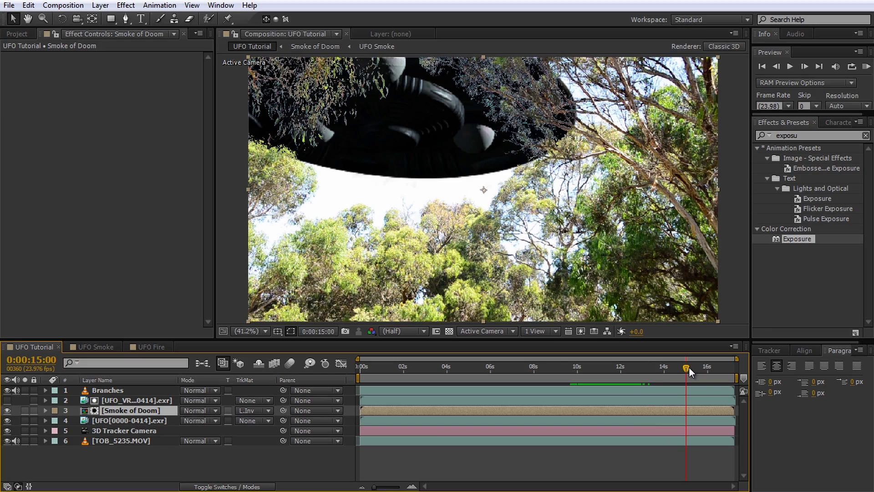
pyautogui.moveTo(689, 367); pyautogui.dragTo(483, 367)
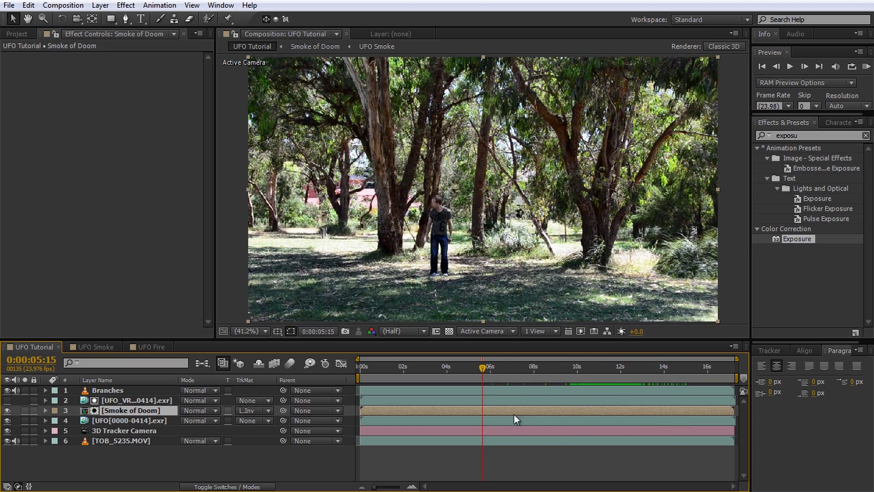
pyautogui.click(528, 461)
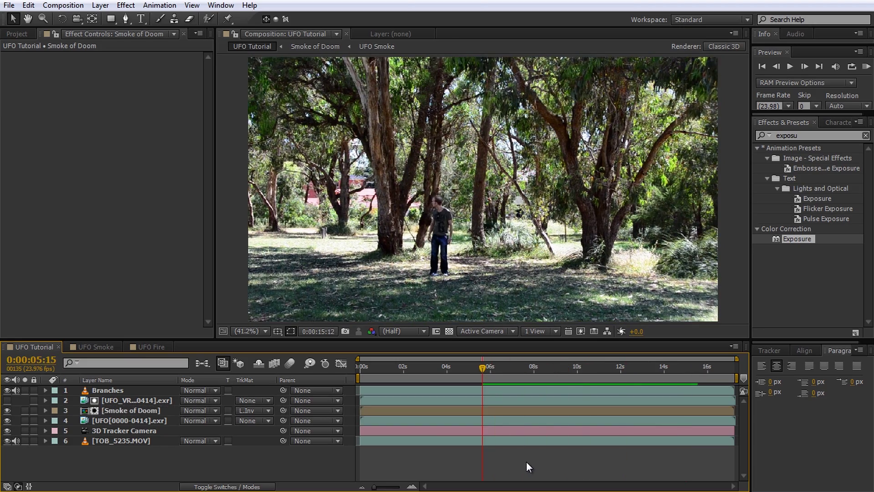
pyautogui.press('KP_0')
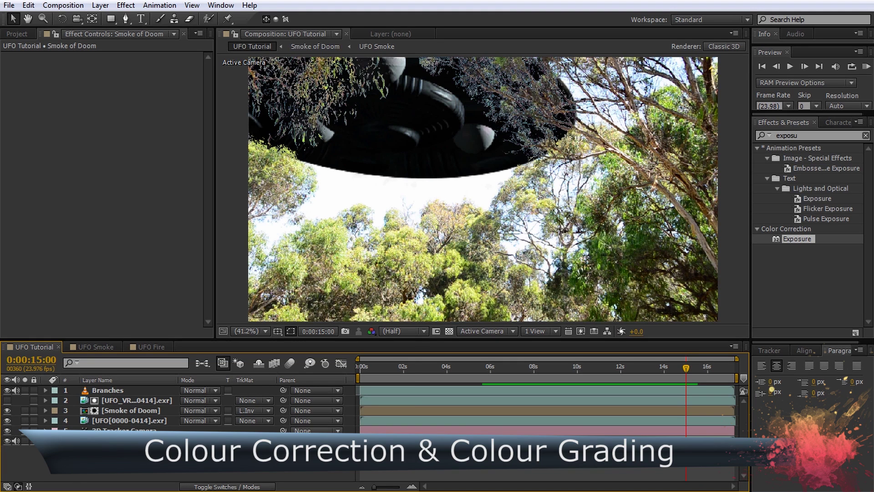
# Step: Add a new adjustment layer named 'Correction & Grading' on top of the comp
pyautogui.rightClick(234, 322)
pyautogui.moveTo(391, 328)
pyautogui.click(474, 425)
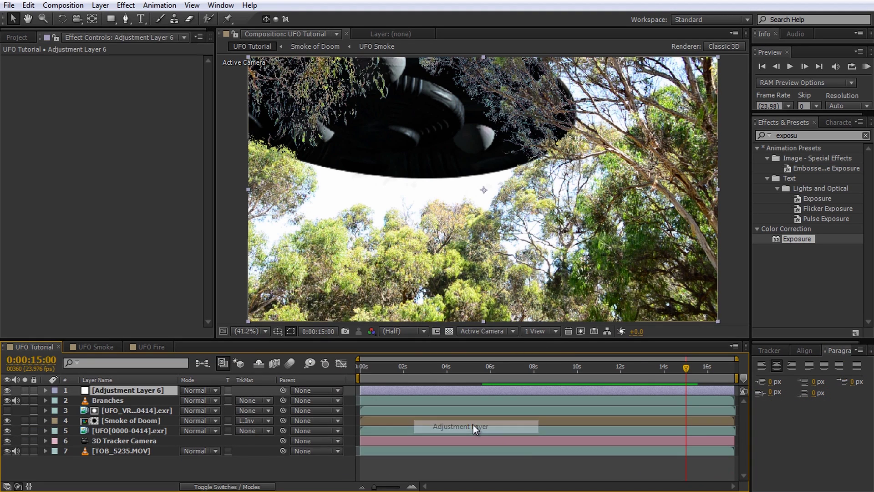
pyautogui.press('Return')
pyautogui.write('Correction & Grading')
pyautogui.press('Return')
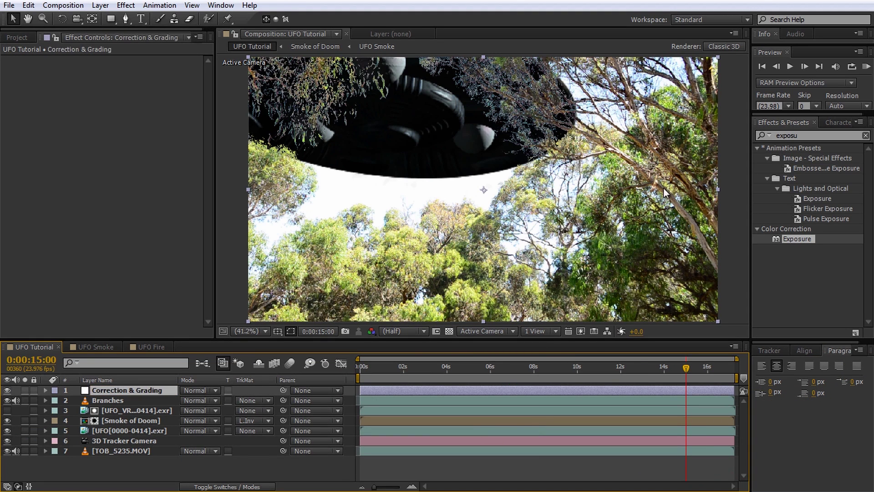
# Step: Apply Levels to it with Input Black 13 and Output White 237
pyautogui.doubleClick(786, 135)
pyautogui.write('levels')
pyautogui.doubleClick(792, 208)
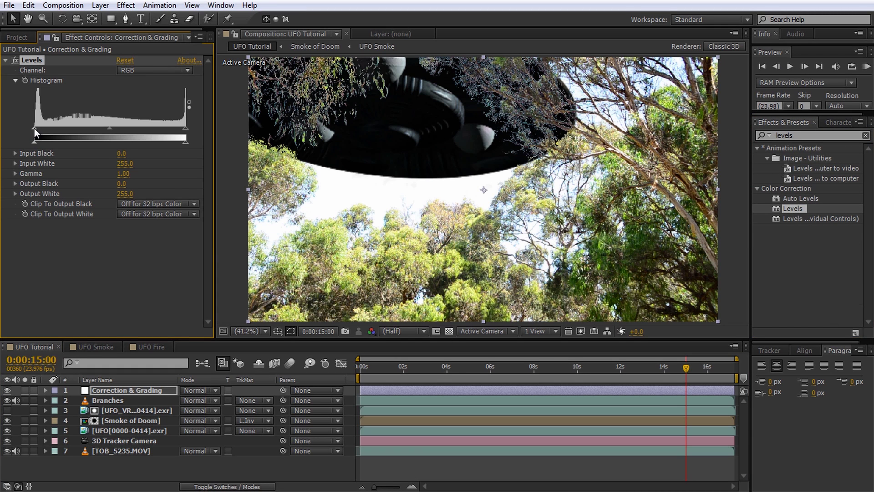
pyautogui.moveTo(35, 129); pyautogui.dragTo(41, 129)
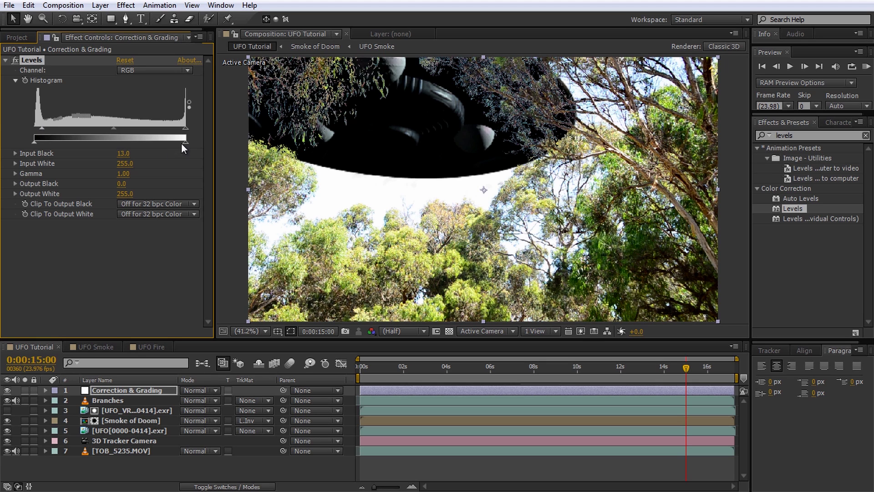
pyautogui.moveTo(185, 141); pyautogui.dragTo(175, 144)
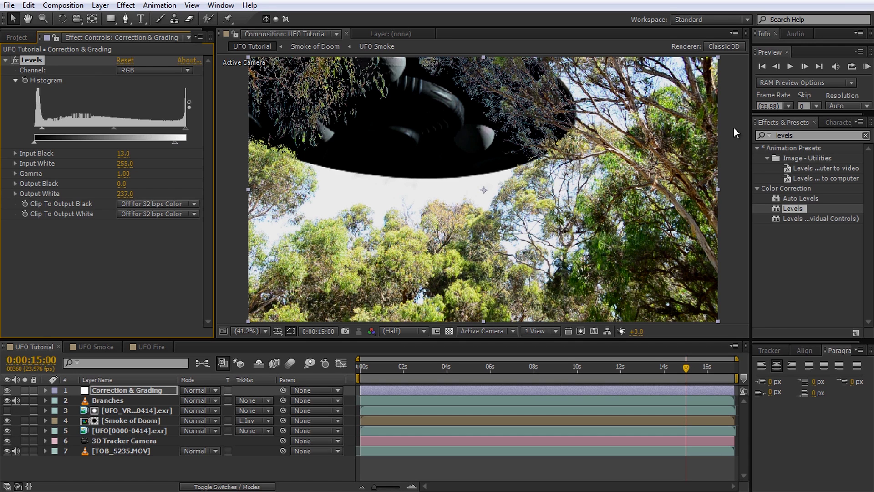
# Step: Apply Color Balance with Shadow Blue 56 and Hilight Red -100, Green -36, Blue -6
pyautogui.click(813, 134)
pyautogui.write('color b')
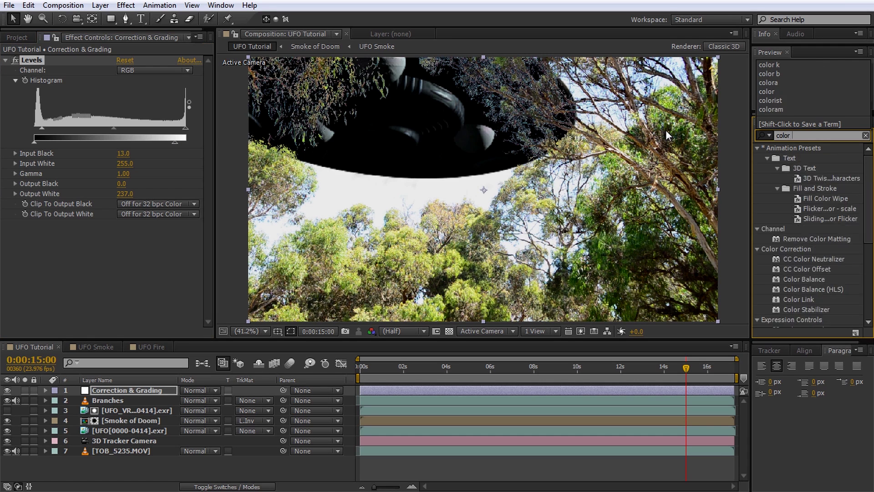
pyautogui.doubleClick(804, 159)
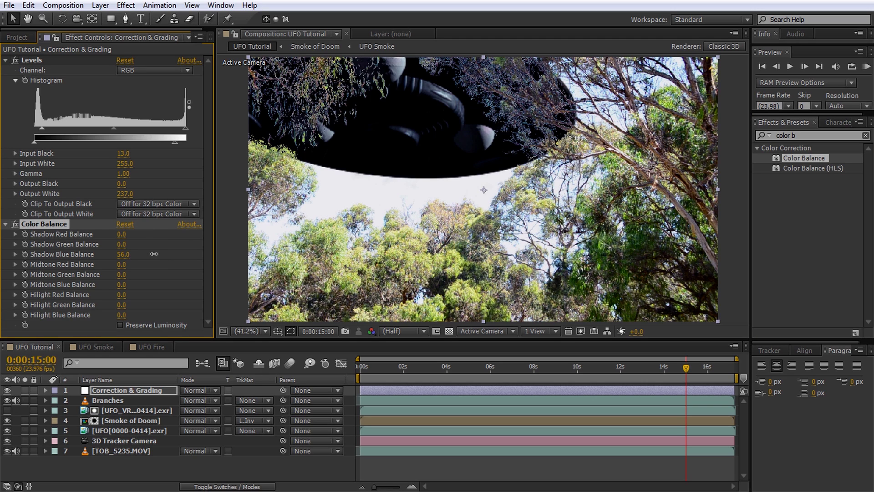
pyautogui.moveTo(122, 295); pyautogui.dragTo(98, 305)
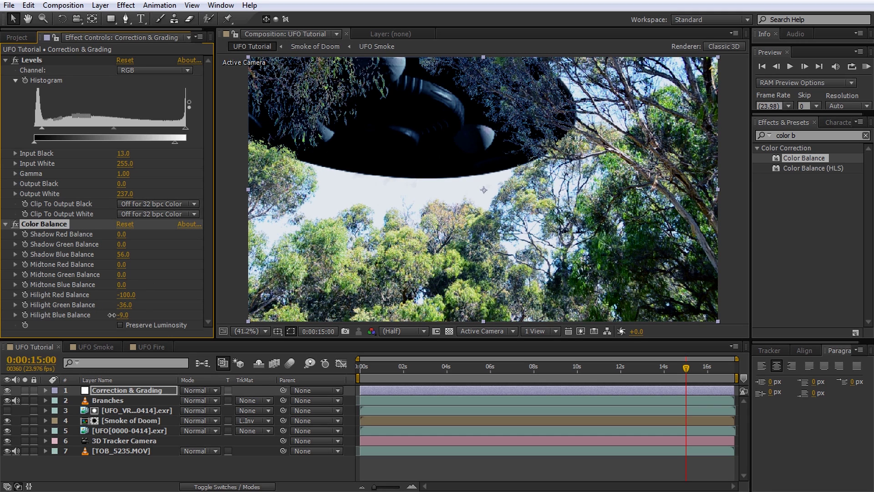
# Step: Add Exposure at -0.42 to darken the whole forest shot
pyautogui.click(810, 135)
pyautogui.write('exposure')
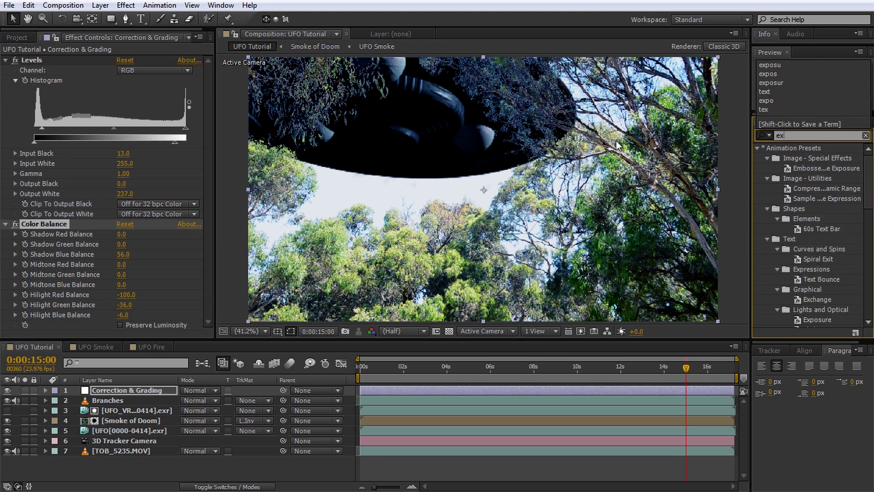
pyautogui.doubleClick(796, 239)
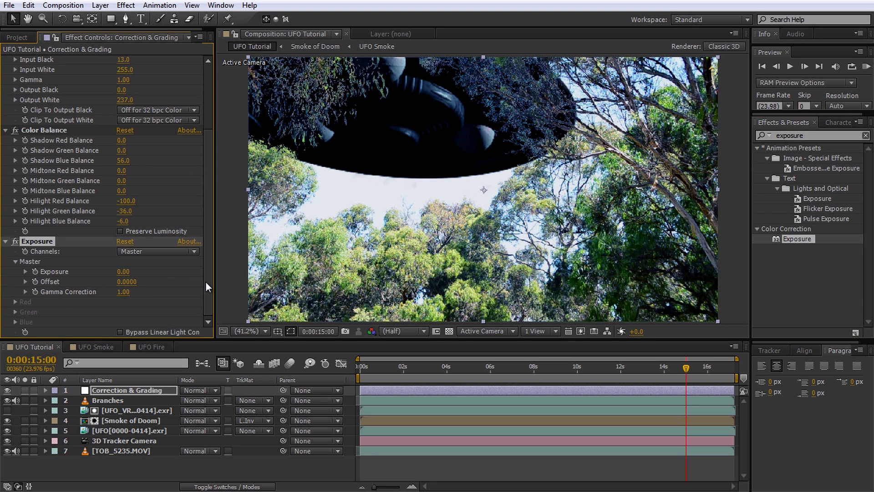
pyautogui.moveTo(123, 272); pyautogui.dragTo(120, 274)
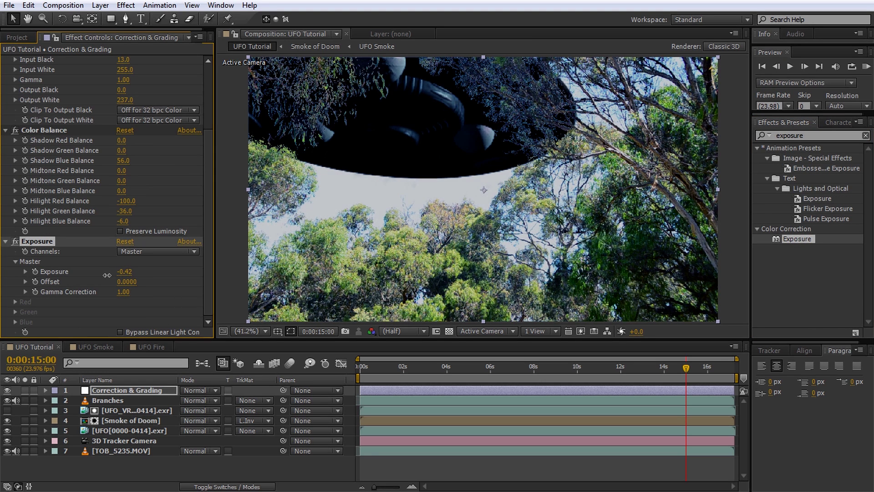
# Step: Preview the graded shot from the start, then scrub back to the smoke section
pyautogui.moveTo(687, 367); pyautogui.dragTo(354, 365)
pyautogui.press('space')
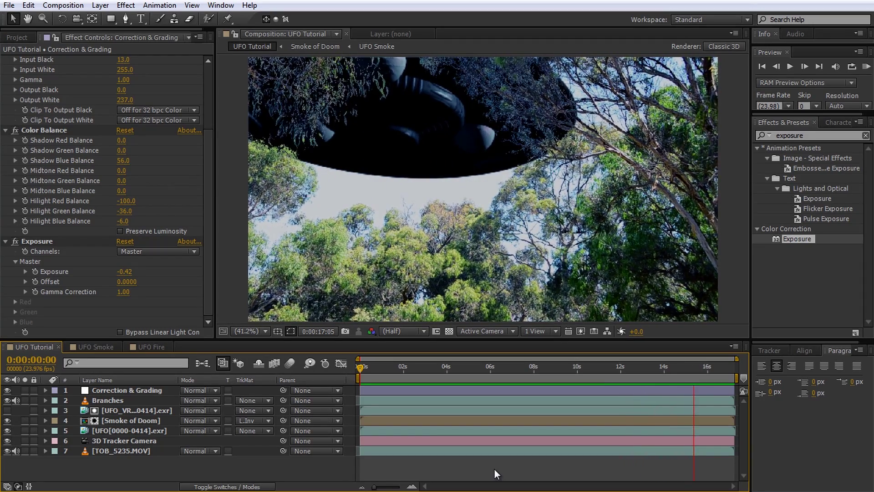
pyautogui.press('space')
pyautogui.moveTo(698, 367); pyautogui.dragTo(569, 383)
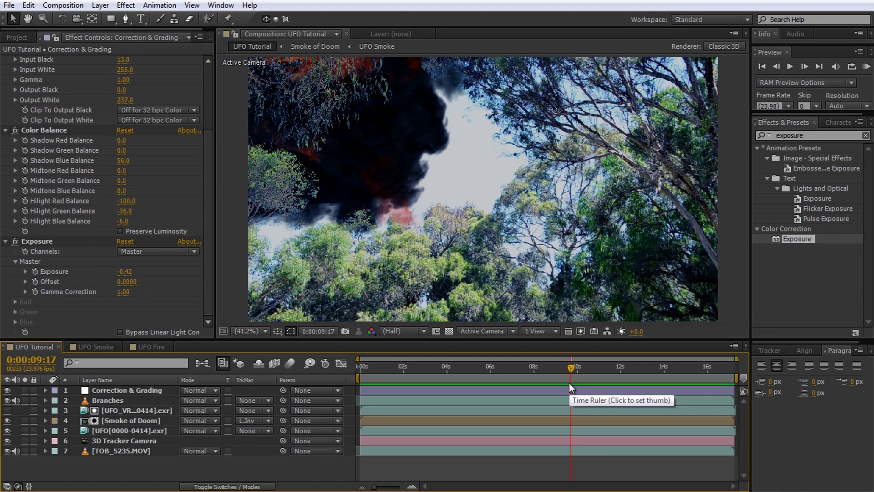
# Step: In the Smoke of Doom precomp, time-stretch UFO Fire to 200% and review the slowed fire
pyautogui.doubleClick(154, 419)
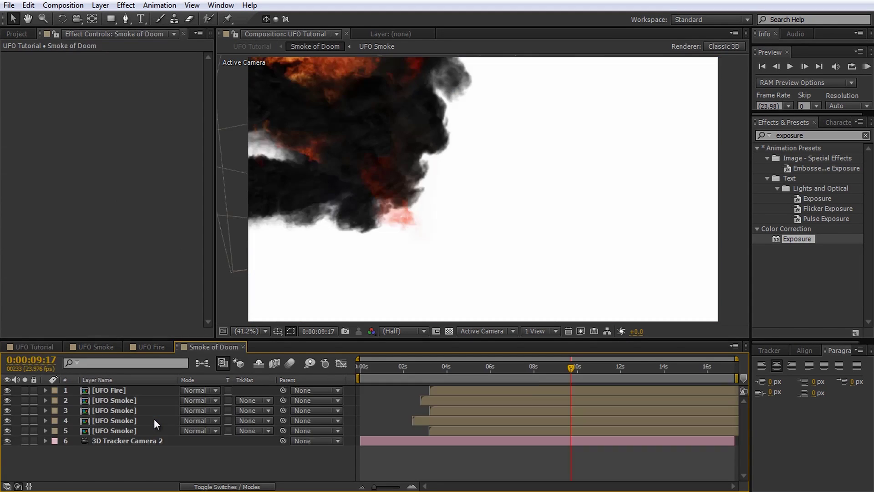
pyautogui.click(140, 390)
pyautogui.rightClick(141, 390)
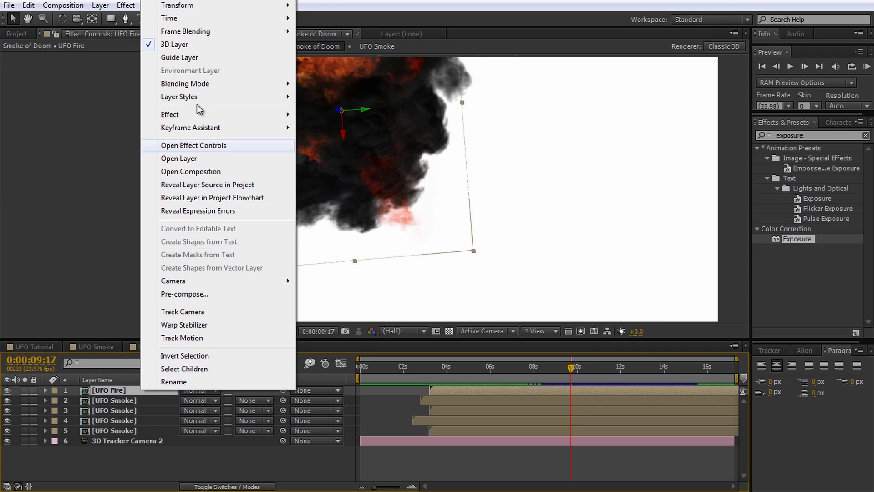
pyautogui.moveTo(191, 19)
pyautogui.click(336, 44)
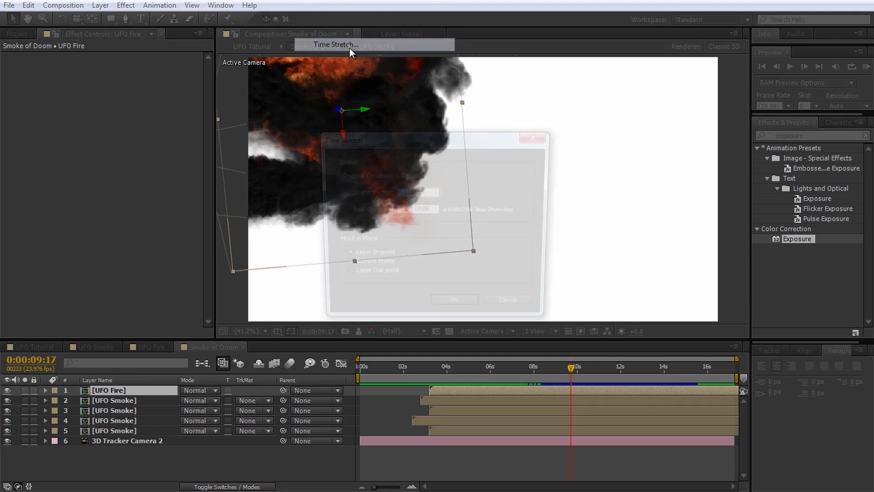
pyautogui.write('200')
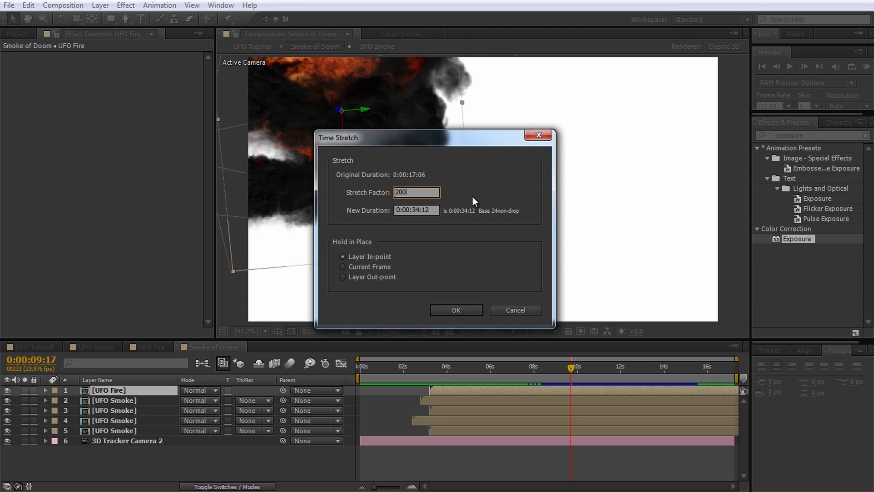
pyautogui.click(456, 309)
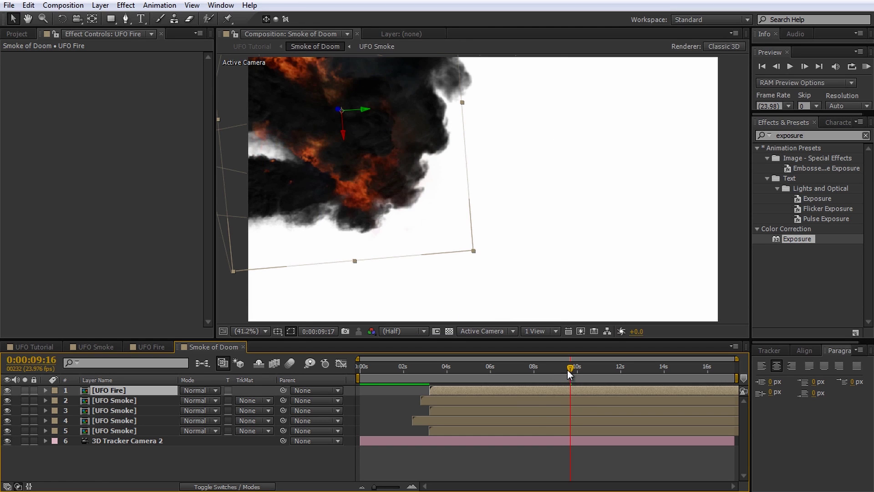
pyautogui.moveTo(505, 369); pyautogui.dragTo(588, 382)
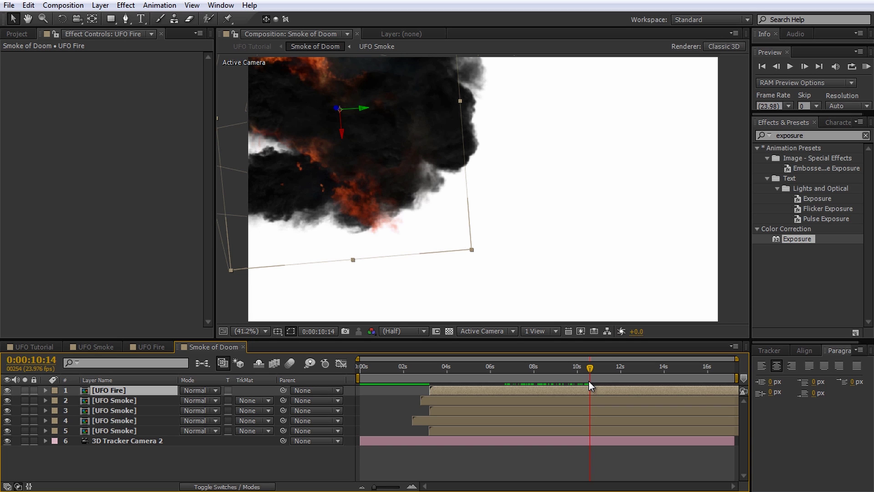
# Step: Duplicate the second UFO Smoke layer and shift the copy up-left over the fire
pyautogui.click(134, 397)
pyautogui.hotkey('ctrl', 'd')
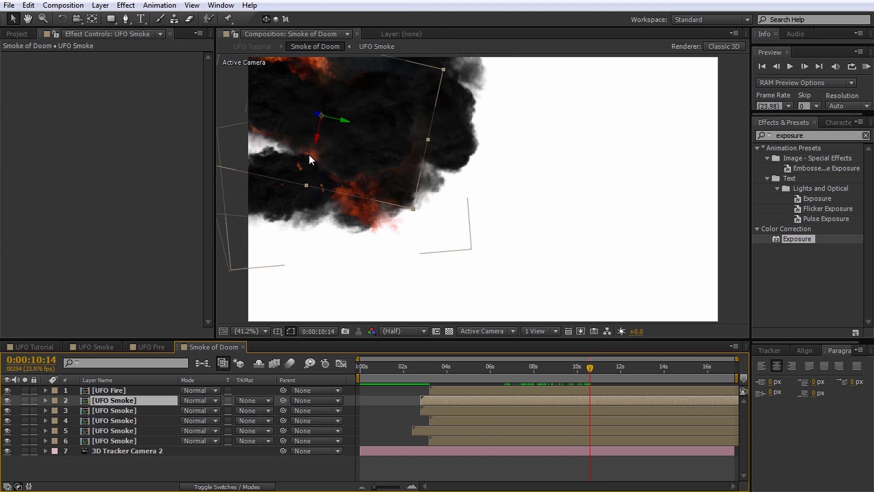
pyautogui.moveTo(308, 154); pyautogui.dragTo(324, 163)
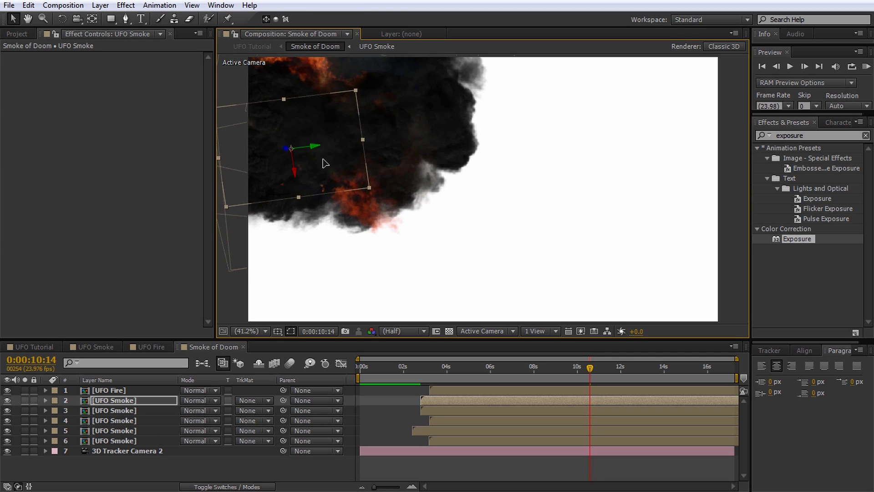
# Step: Draw a mask on UFO Fire around the smoke area and feather it 80 pixels
pyautogui.click(129, 390)
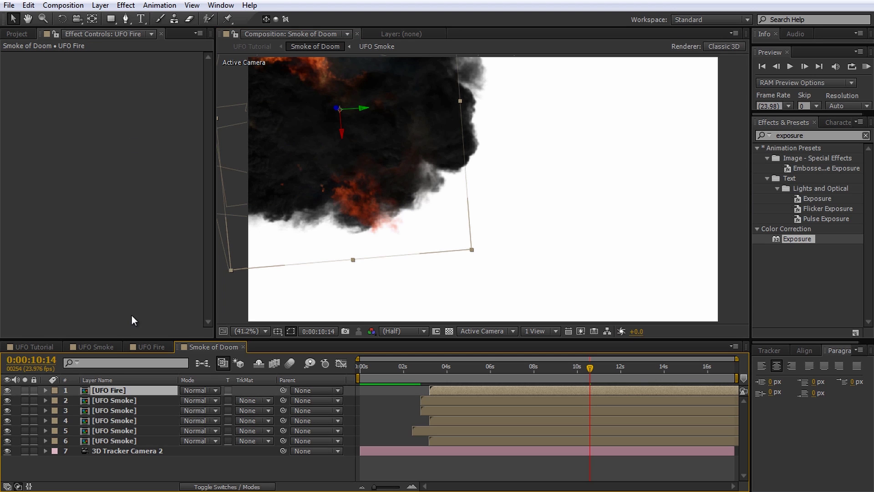
pyautogui.click(125, 19)
pyautogui.click(234, 216)
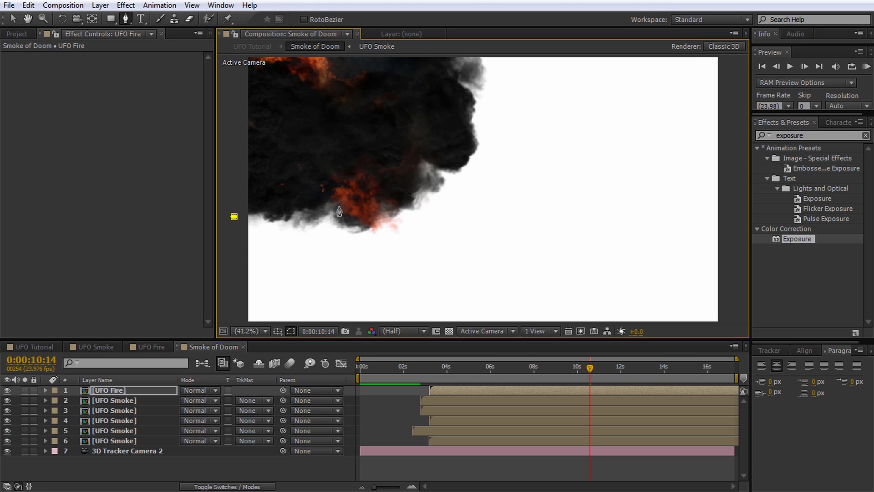
pyautogui.click(437, 57)
pyautogui.click(431, 59)
pyautogui.press('m')
pyautogui.press('m')
pyautogui.moveTo(200, 420); pyautogui.dragTo(224, 421)
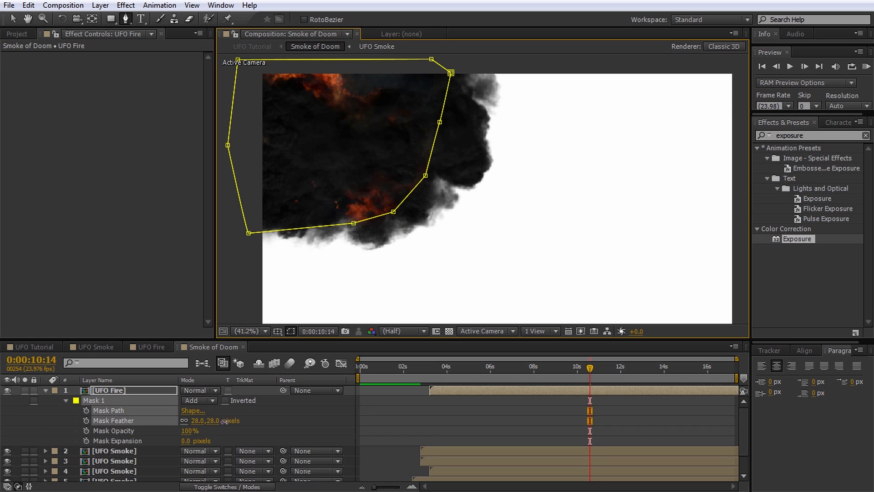
pyautogui.click(302, 415)
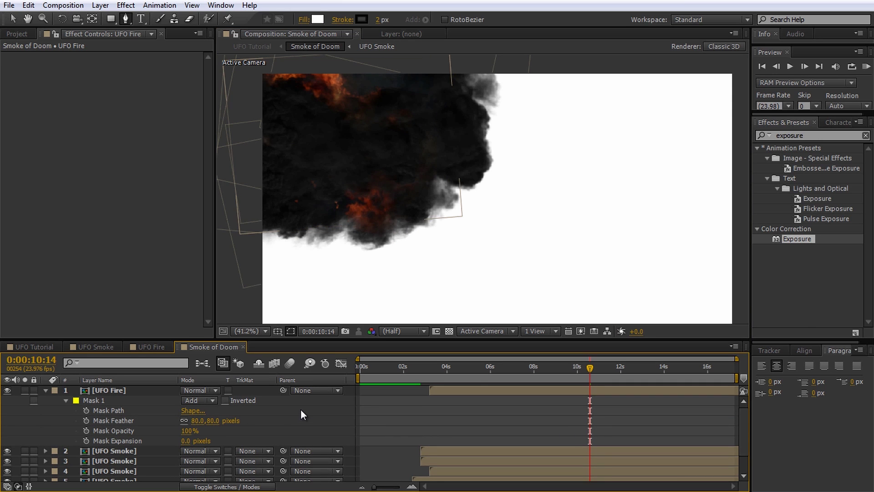
# Step: Apply Glow to UFO Fire and check the glowing flames at 9:16
pyautogui.doubleClick(829, 136)
pyautogui.write('glow')
pyautogui.moveTo(792, 306); pyautogui.dragTo(46, 400)
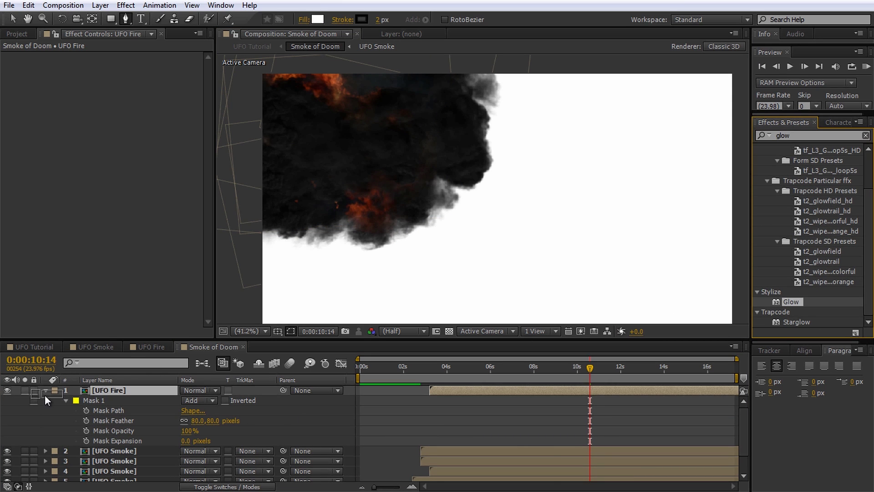
pyautogui.moveTo(116, 390); pyautogui.dragTo(116, 391)
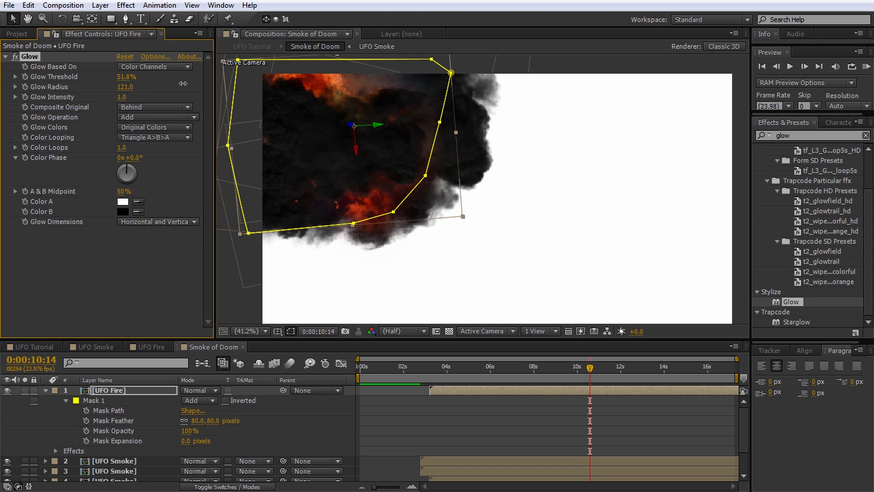
pyautogui.click(155, 257)
pyautogui.click(243, 306)
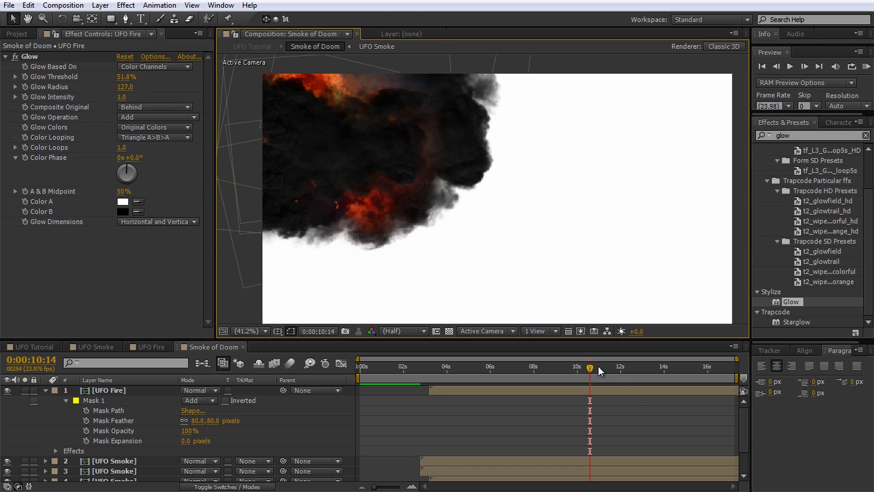
pyautogui.moveTo(598, 366); pyautogui.dragTo(570, 370)
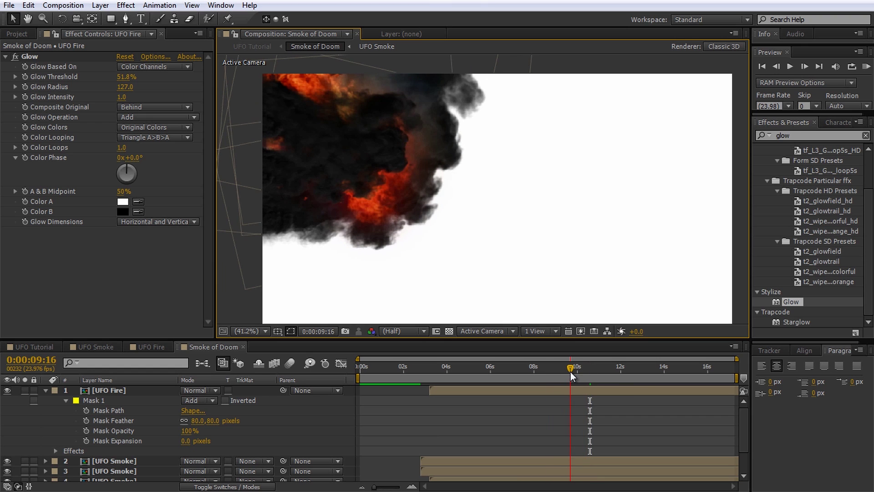
pyautogui.click(373, 168)
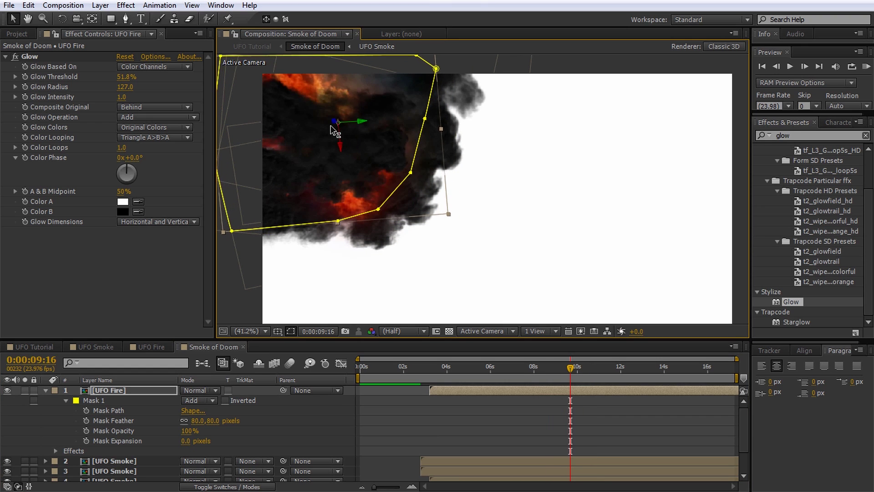
# Step: Preview to 13:13 and keyframe UFO Fire's Opacity so the fire fades there
pyautogui.click(334, 132)
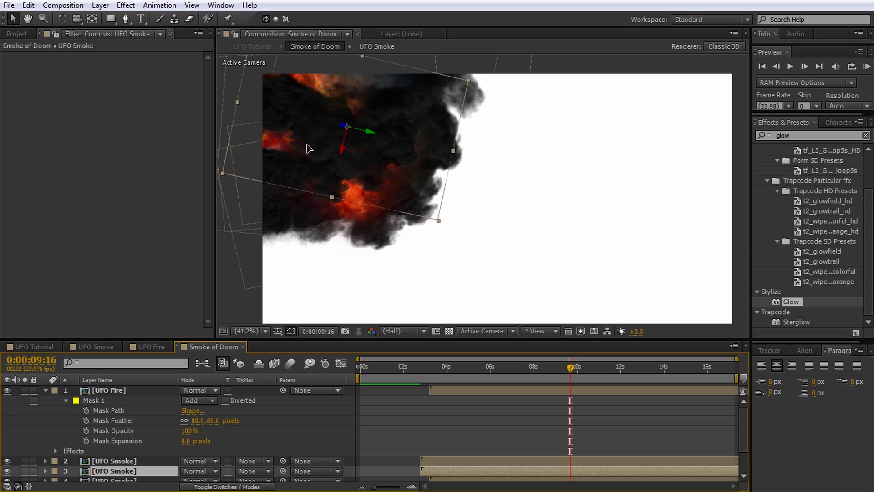
pyautogui.click(530, 381)
pyautogui.click(531, 377)
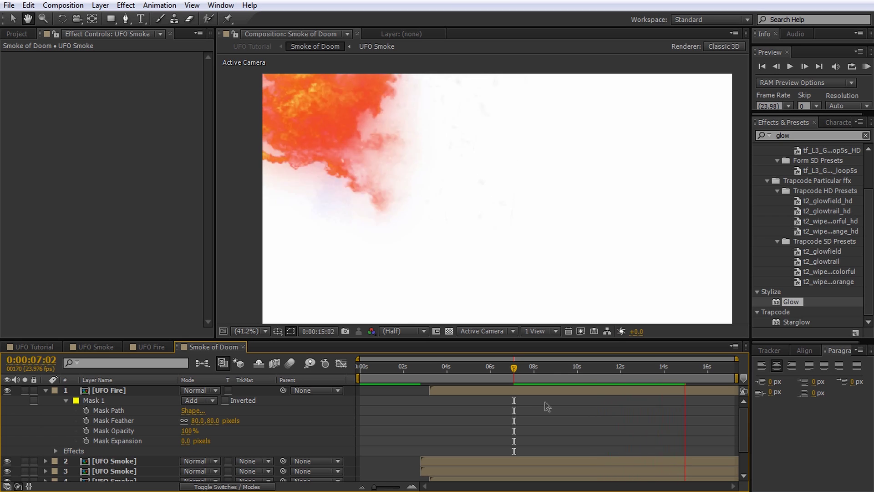
pyautogui.click(654, 378)
pyautogui.press('t')
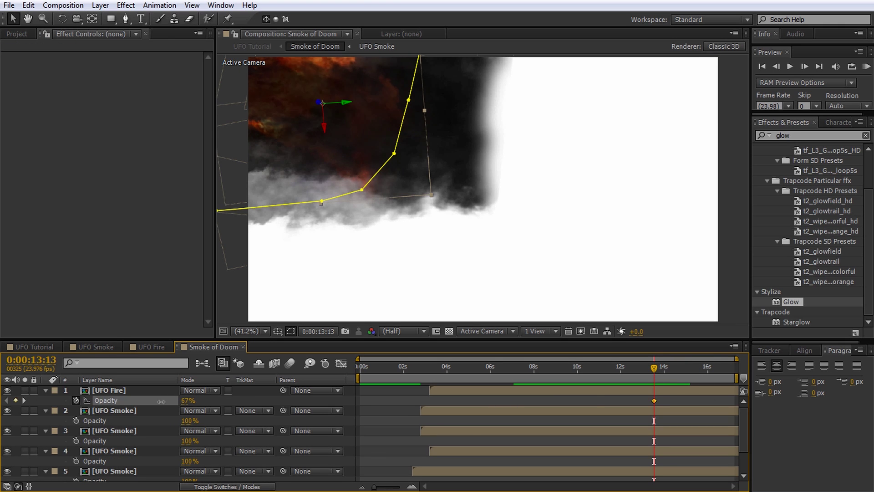
pyautogui.moveTo(161, 401); pyautogui.dragTo(131, 401)
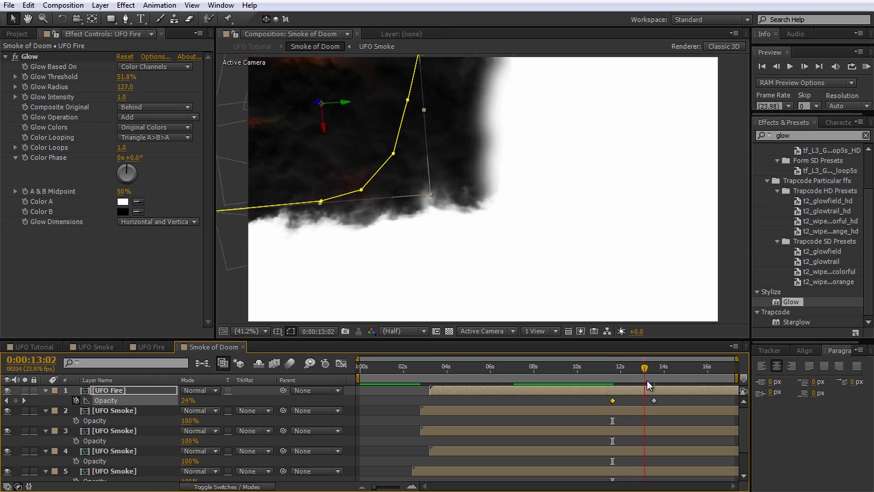
# Step: Return to the UFO Tutorial comp and scrub back to 8:01 to review the smoke
pyautogui.click(57, 346)
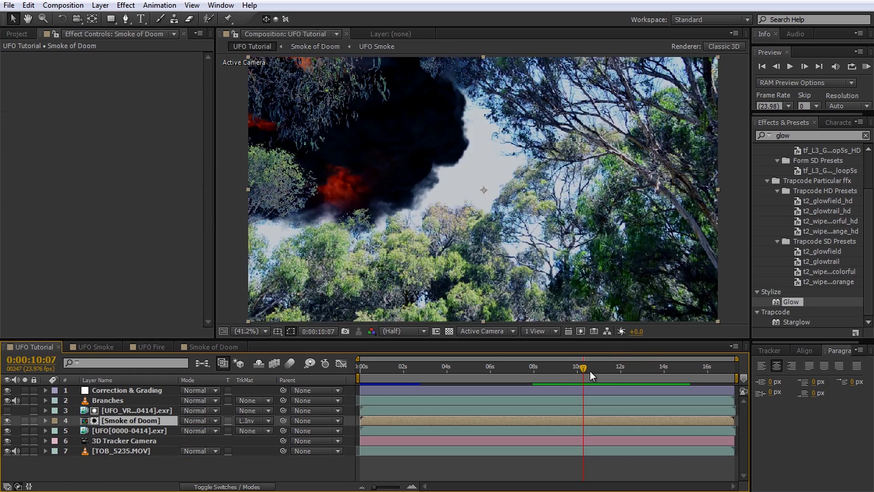
pyautogui.moveTo(589, 371); pyautogui.dragTo(537, 373)
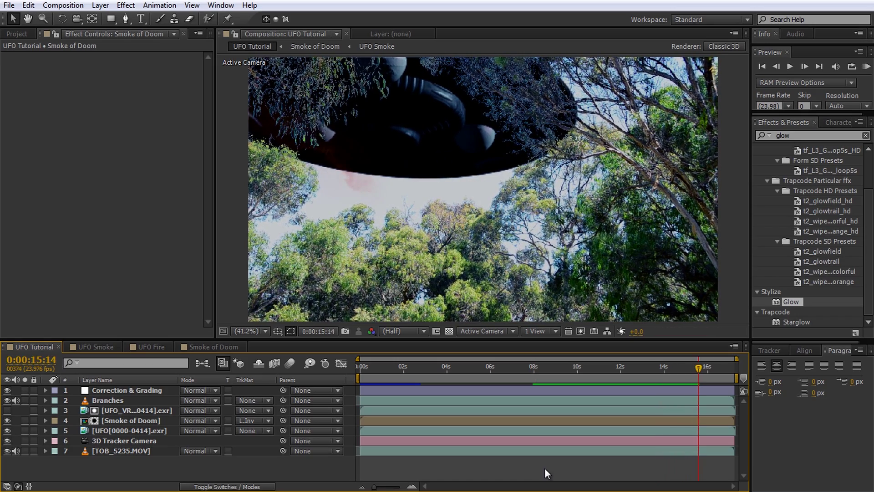
# Step: Open Turn To Crows Closeup and hide the Crow Swarm Shadow and Crows_Shadow layers around 4:00
pyautogui.click(23, 33)
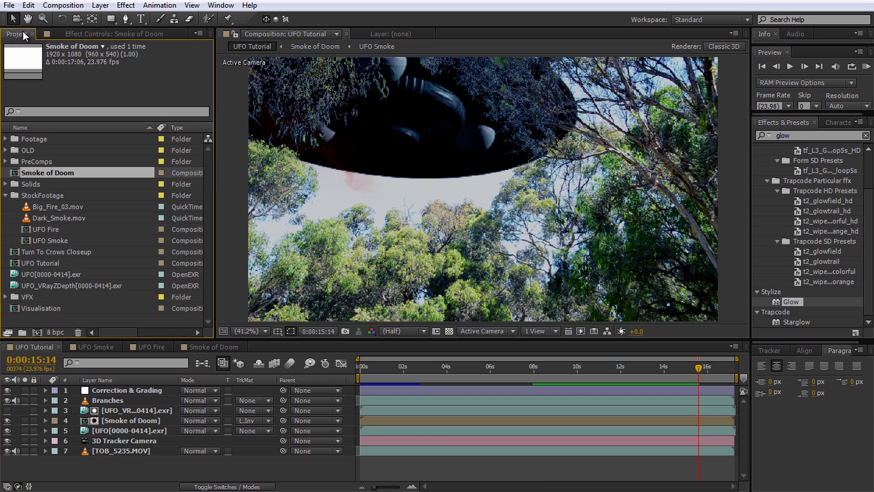
pyautogui.doubleClick(53, 252)
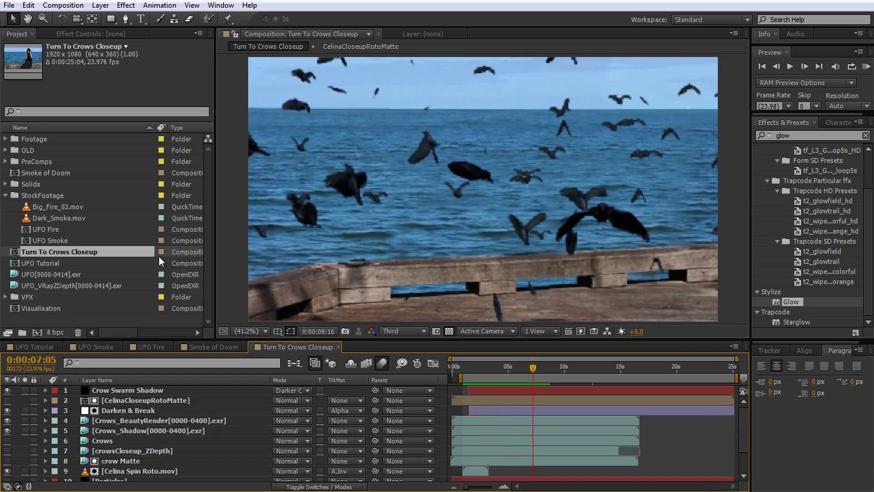
pyautogui.click(499, 373)
pyautogui.click(6, 390)
pyautogui.click(7, 430)
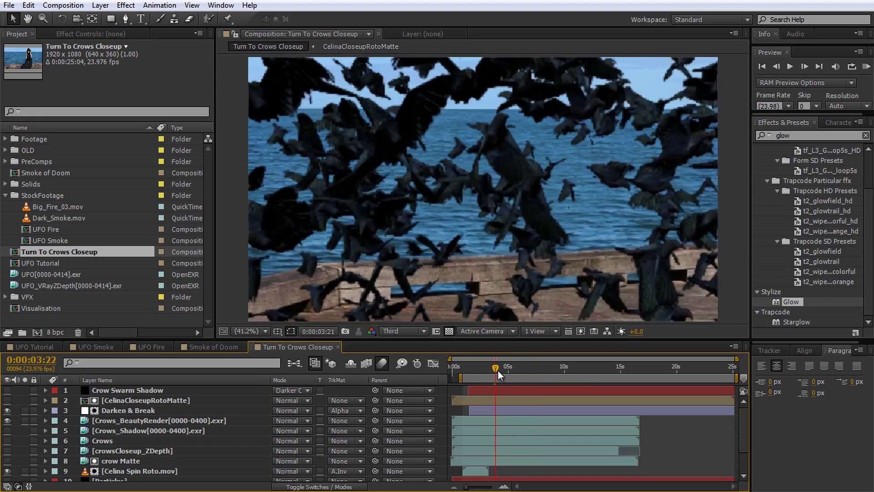
pyautogui.click(501, 370)
pyautogui.moveTo(504, 372)
pyautogui.mouseDown()
pyautogui.moveTo(525, 375)
pyautogui.moveTo(493, 378)
pyautogui.mouseUp()
# Step: Solo the Crows_Shadow pass to inspect it, unsolo it, then preview the crows dispersing
pyautogui.click(25, 430)
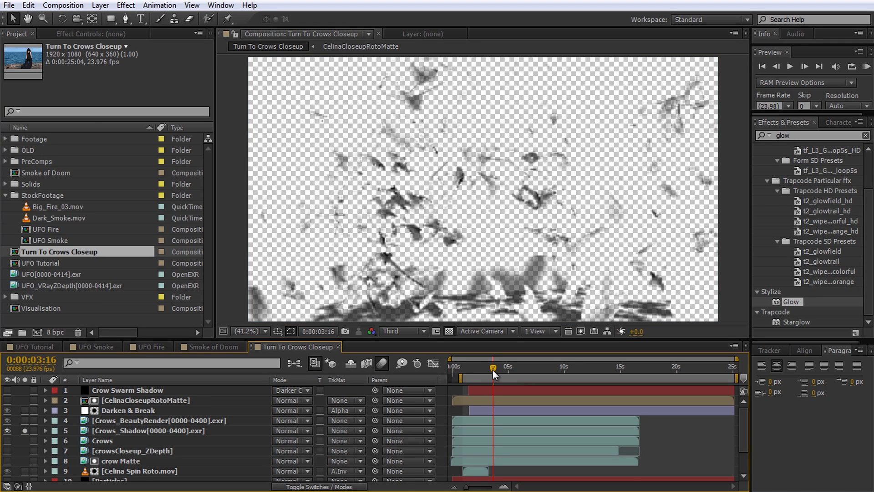
pyautogui.moveTo(492, 369)
pyautogui.mouseDown()
pyautogui.moveTo(504, 369)
pyautogui.moveTo(492, 370)
pyautogui.mouseUp()
pyautogui.click(24, 431)
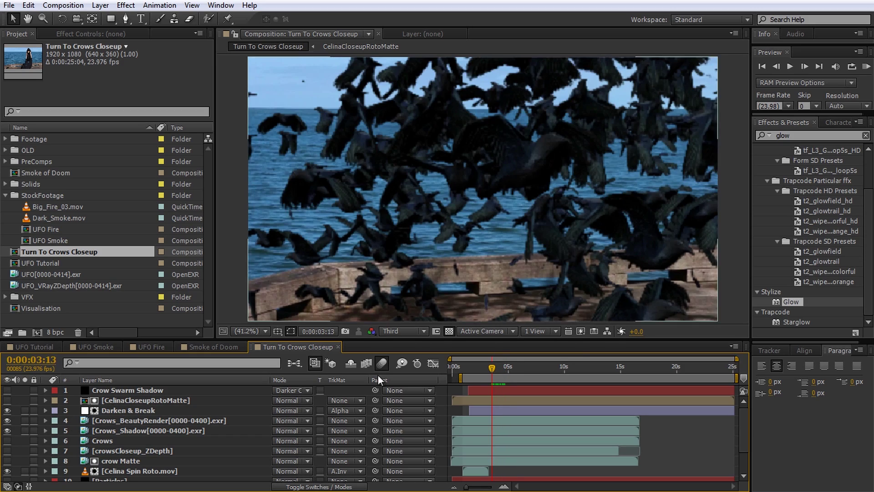
pyautogui.moveTo(491, 371)
pyautogui.mouseDown()
pyautogui.moveTo(483, 370)
pyautogui.moveTo(524, 377)
pyautogui.moveTo(523, 365)
pyautogui.moveTo(484, 371)
pyautogui.mouseUp()
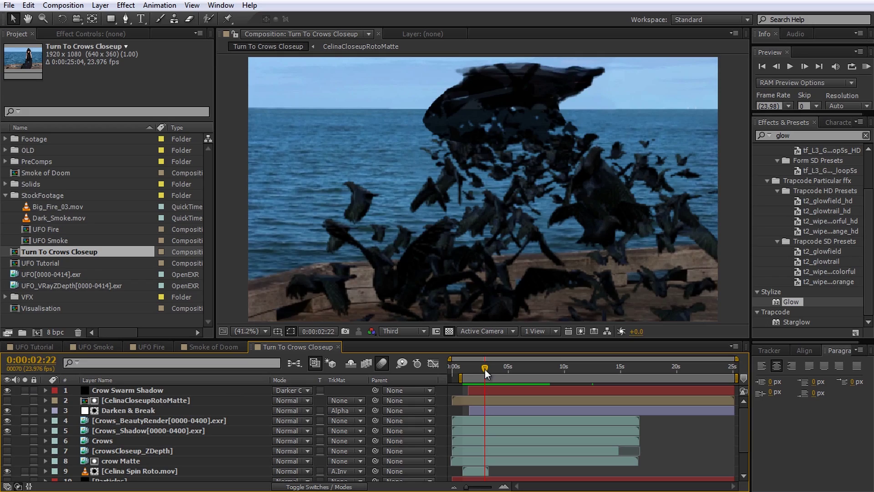
pyautogui.moveTo(484, 369); pyautogui.dragTo(463, 381)
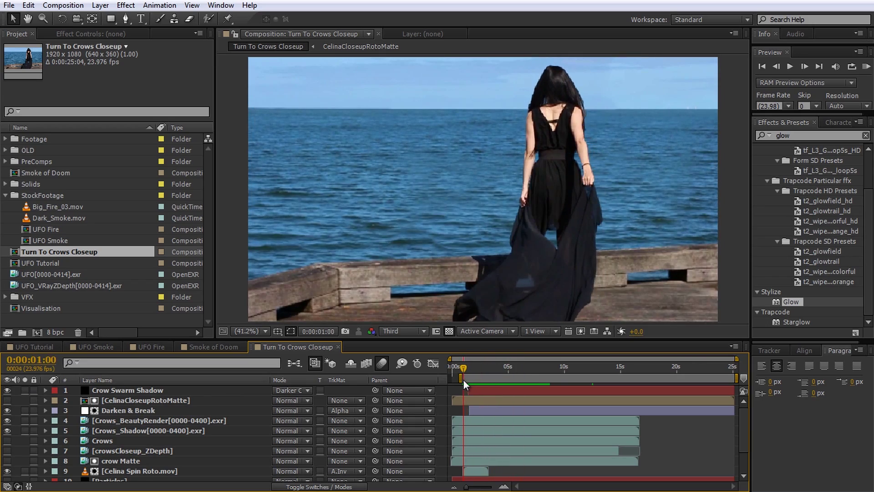
pyautogui.press('space')
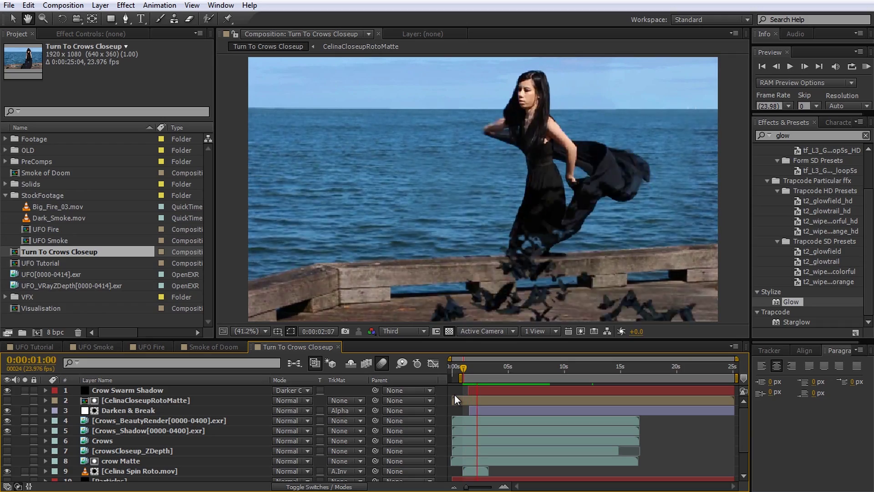